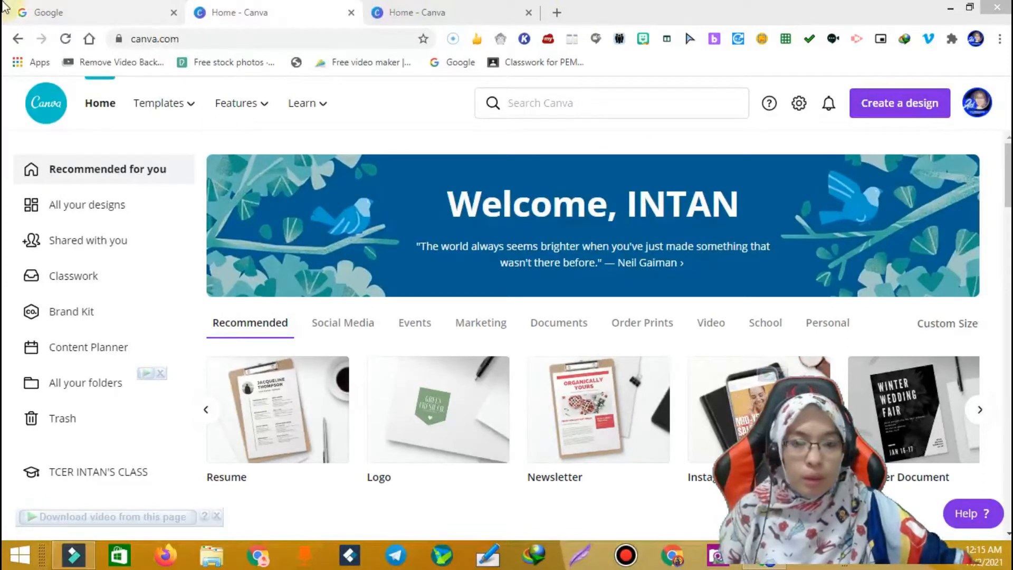
pyautogui.click(117, 7)
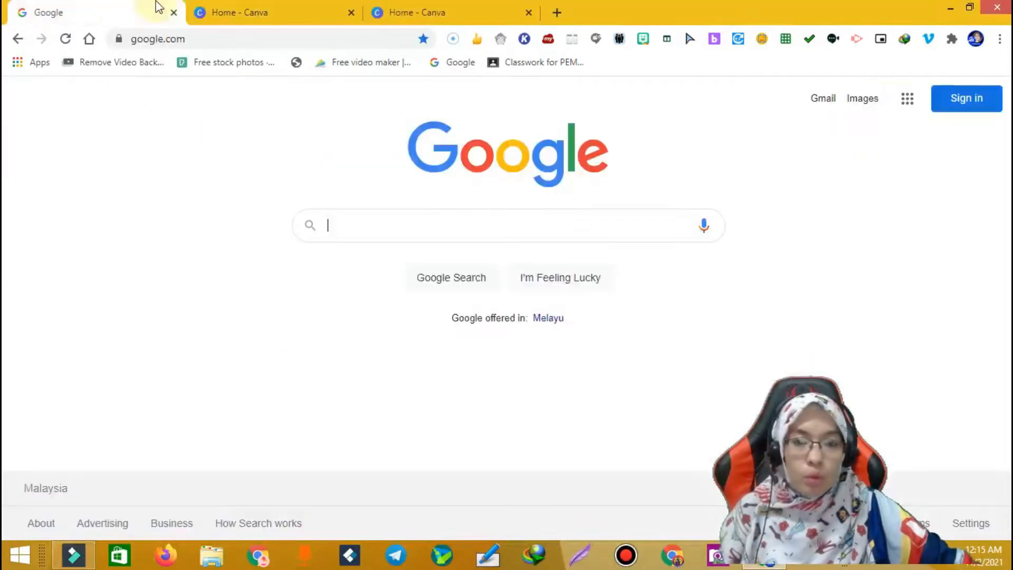
pyautogui.click(201, 14)
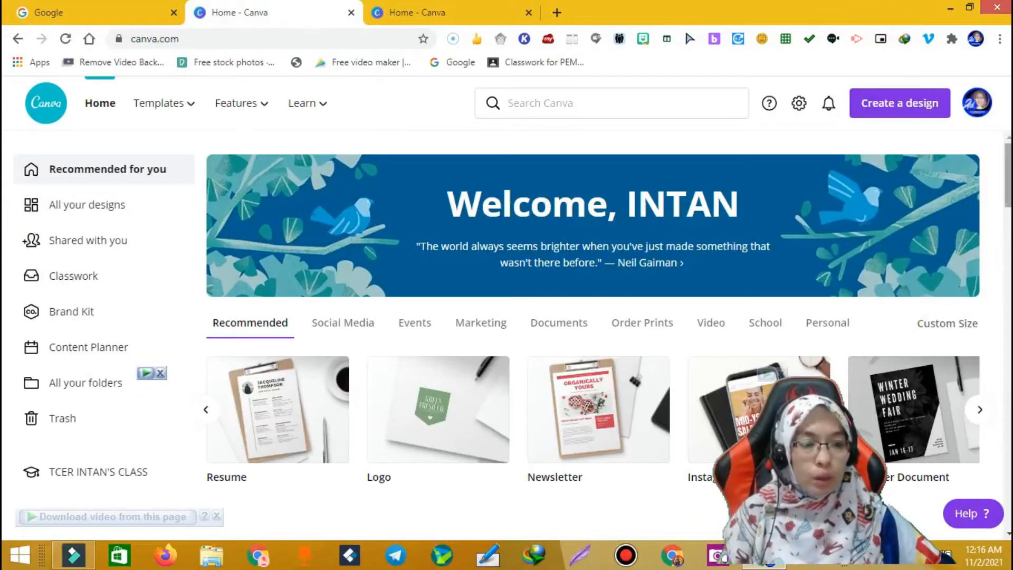
pyautogui.scroll(-8, 1009, 208)
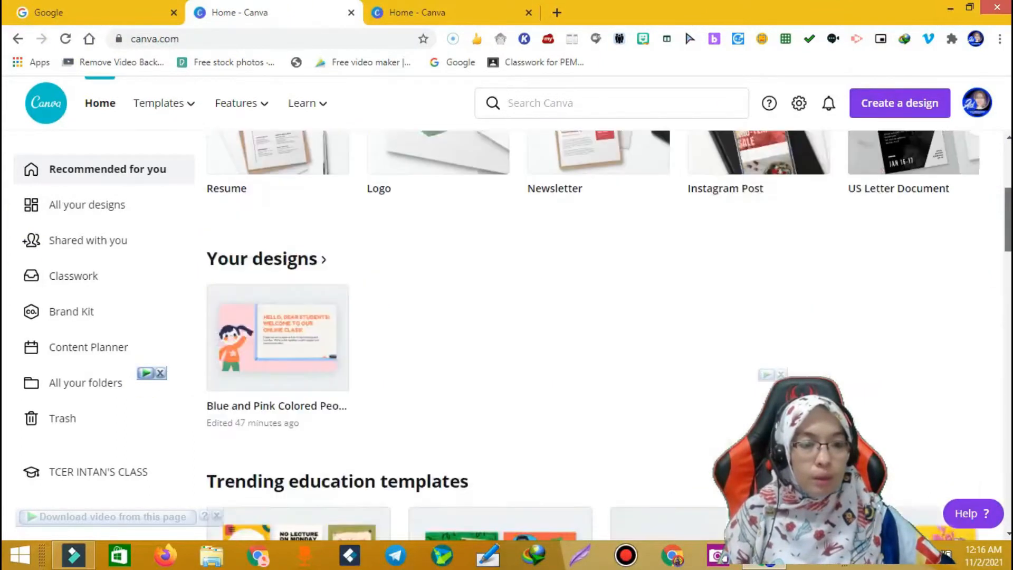
pyautogui.scroll(6, 1009, 209)
pyautogui.scroll(1, 593, 330)
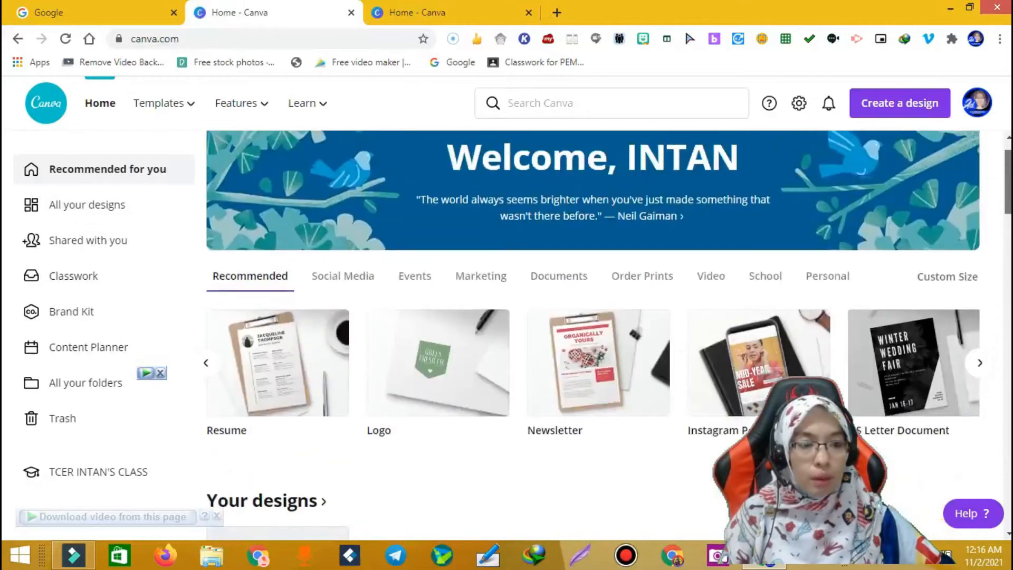
# - Open the Education worksheet templates and close the spare Canva home tab
pyautogui.moveTo(168, 112)
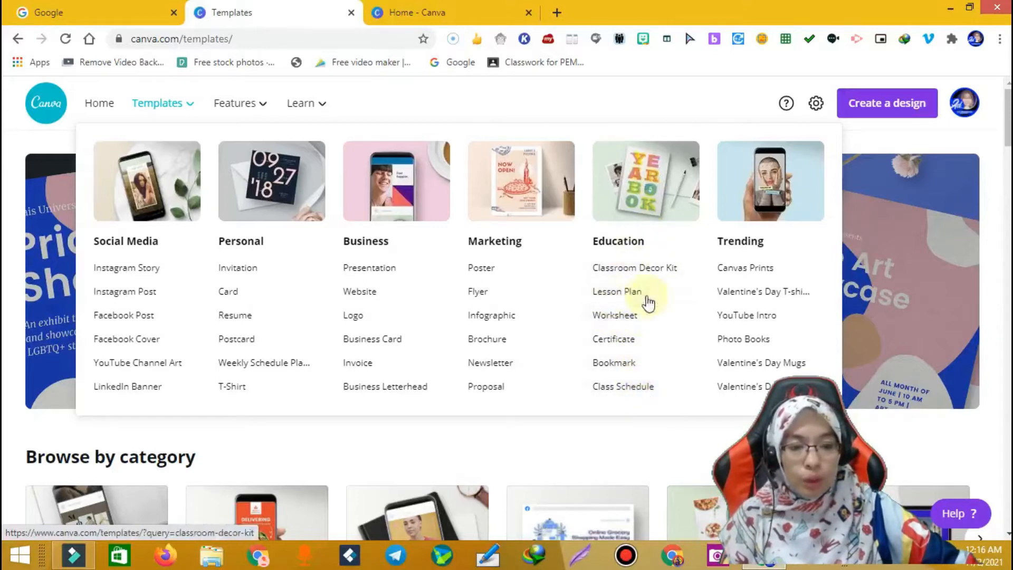
pyautogui.click(617, 325)
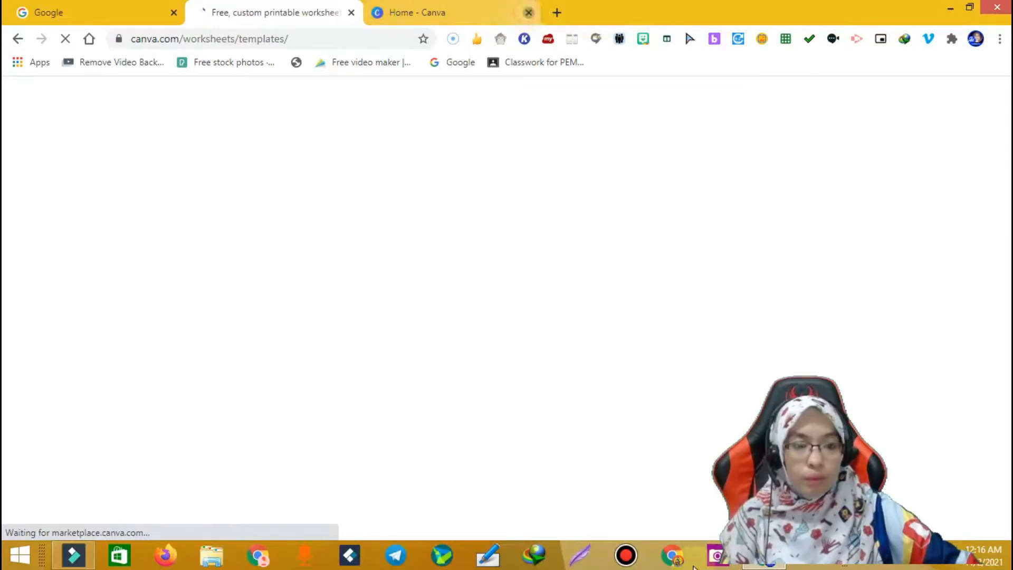
pyautogui.click(528, 12)
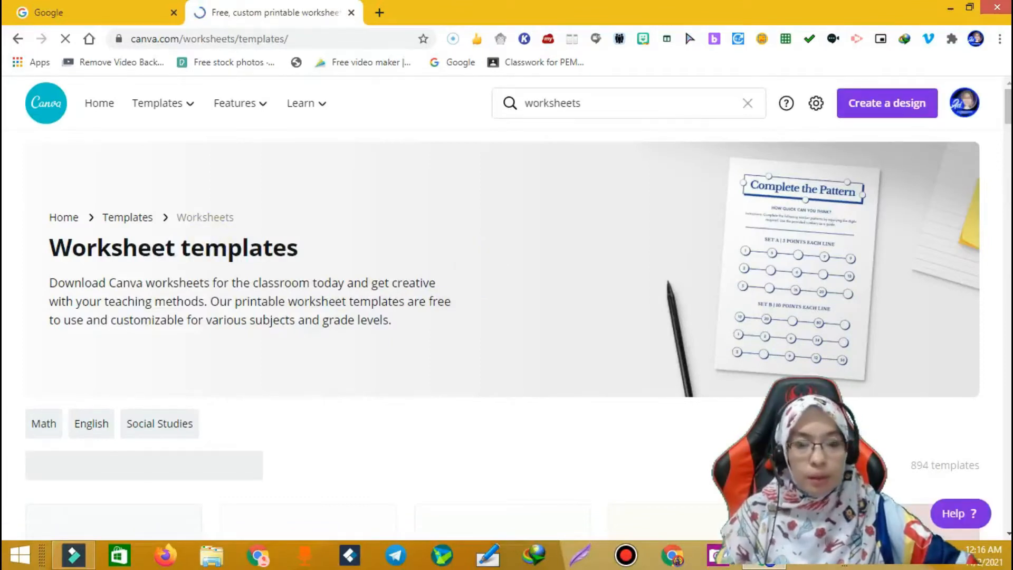
# - Narrow the worksheet templates to Math and start a design from the Black and White Multi-digit Addition Math Foundational Worksheet
pyautogui.scroll(-5, 797, 190)
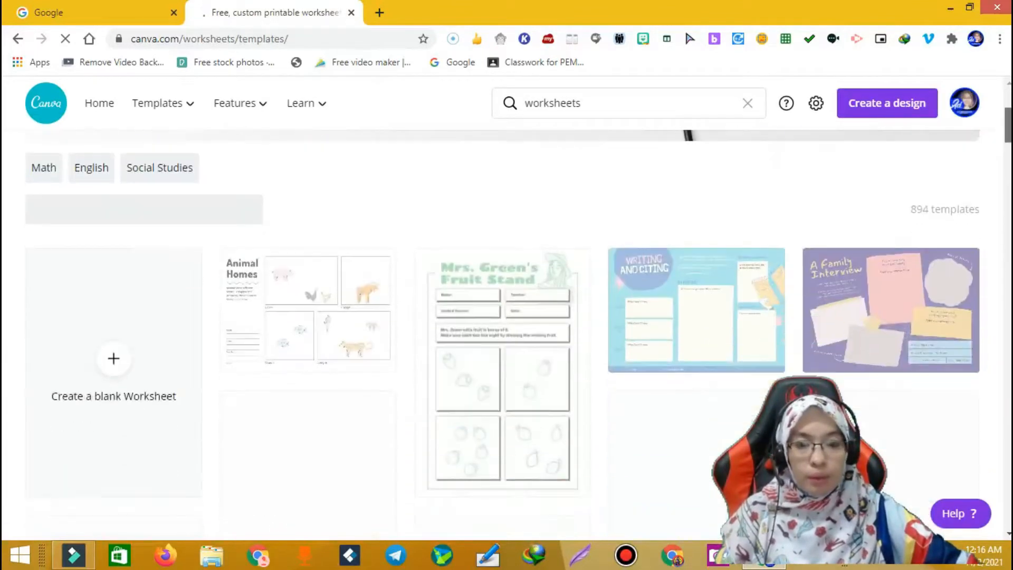
pyautogui.click(47, 173)
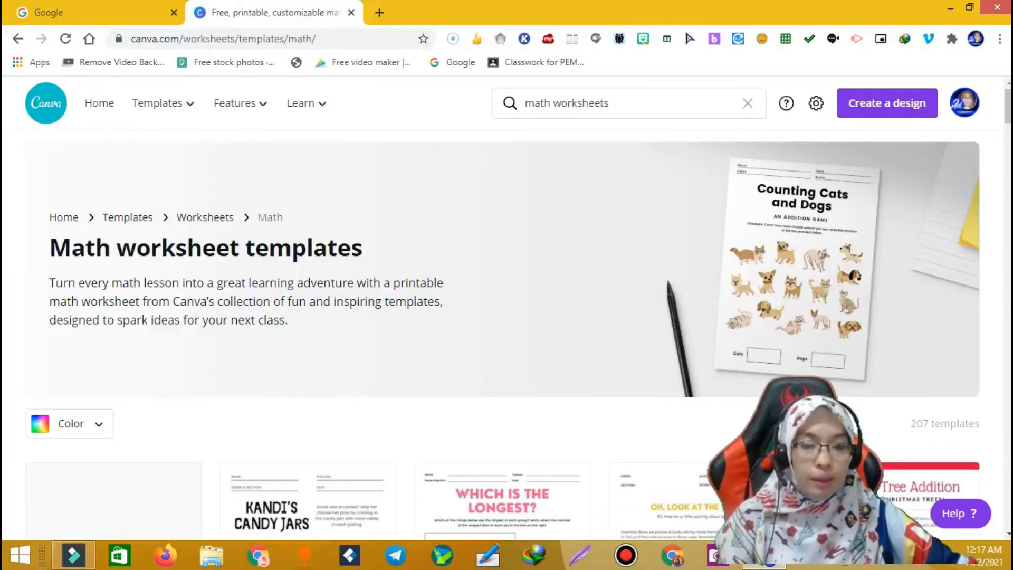
pyautogui.moveTo(1008, 117); pyautogui.dragTo(1008, 186)
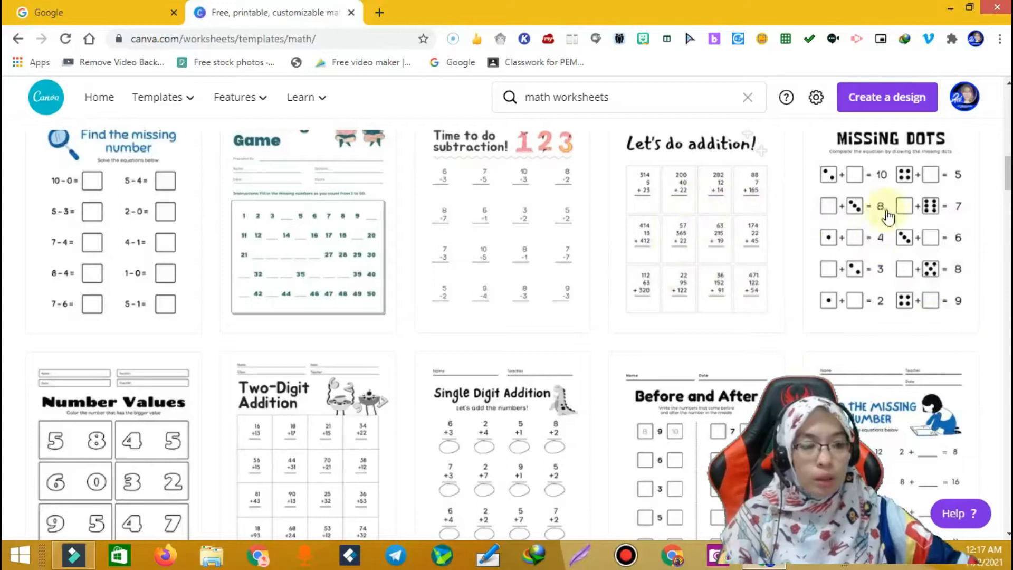
pyautogui.click(724, 207)
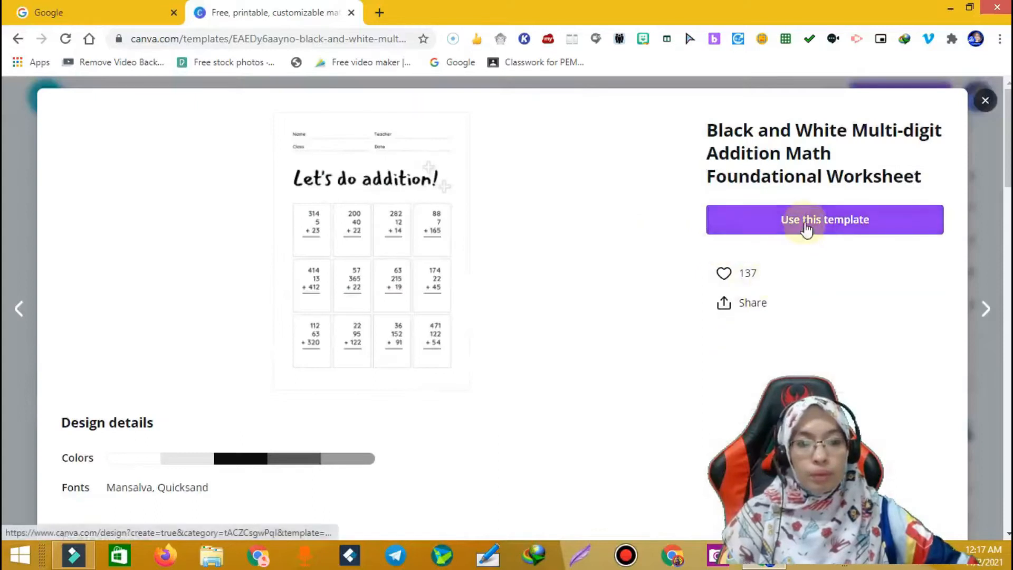
pyautogui.click(805, 228)
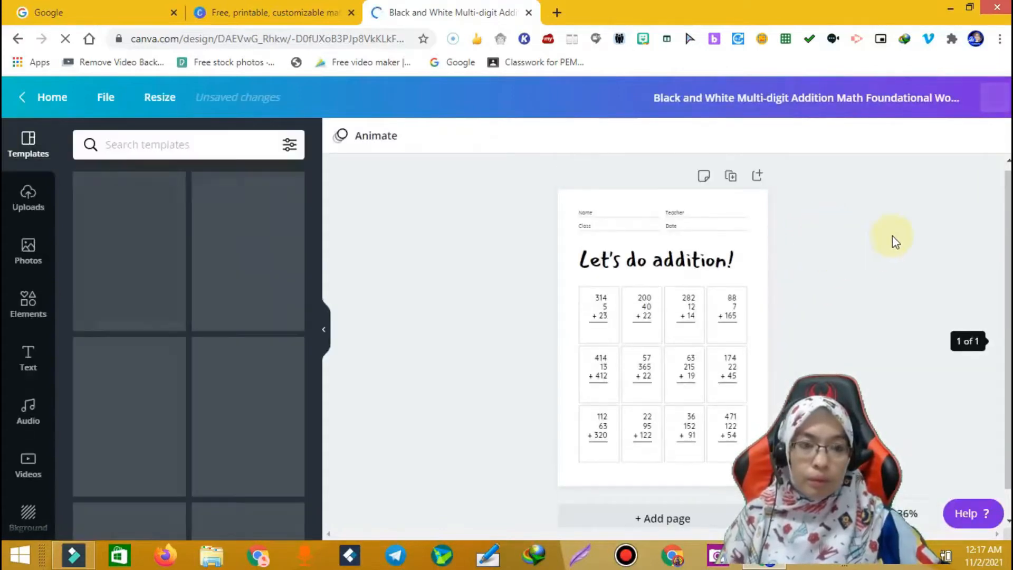
# - Duplicate the worksheet page and select the "Let's do addition!" title on the copy
pyautogui.click(636, 267)
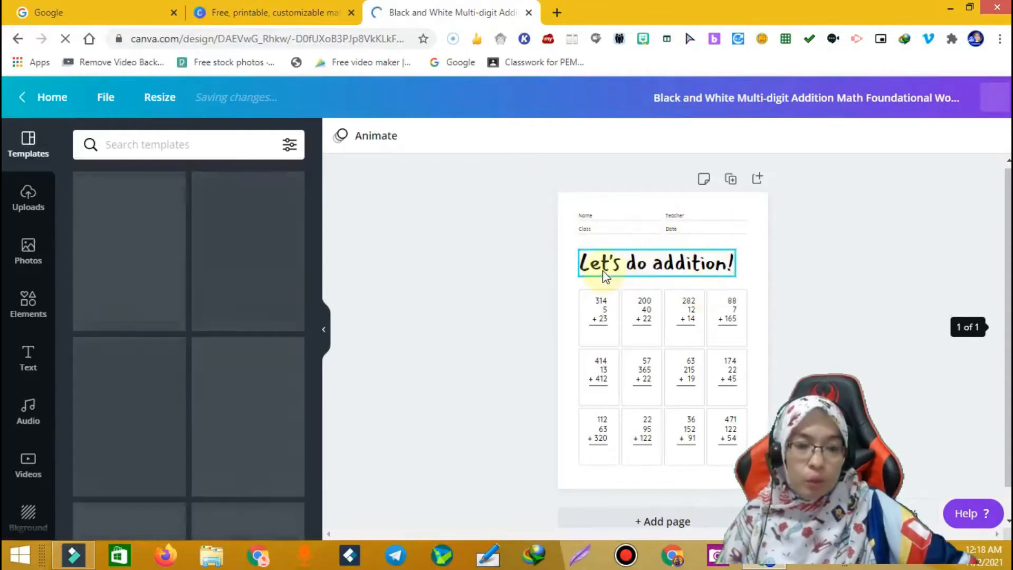
pyautogui.click(598, 315)
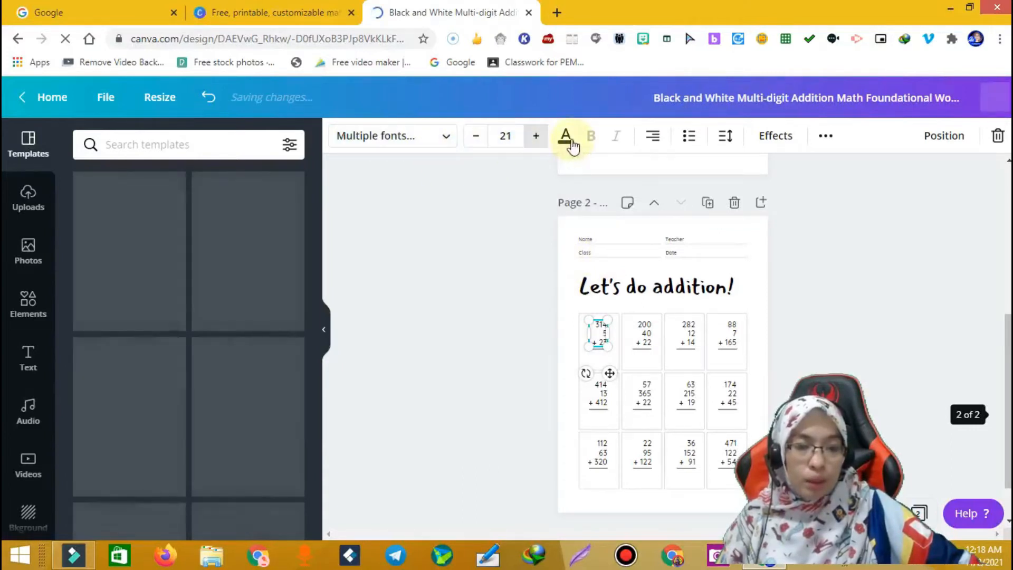
pyautogui.click(617, 293)
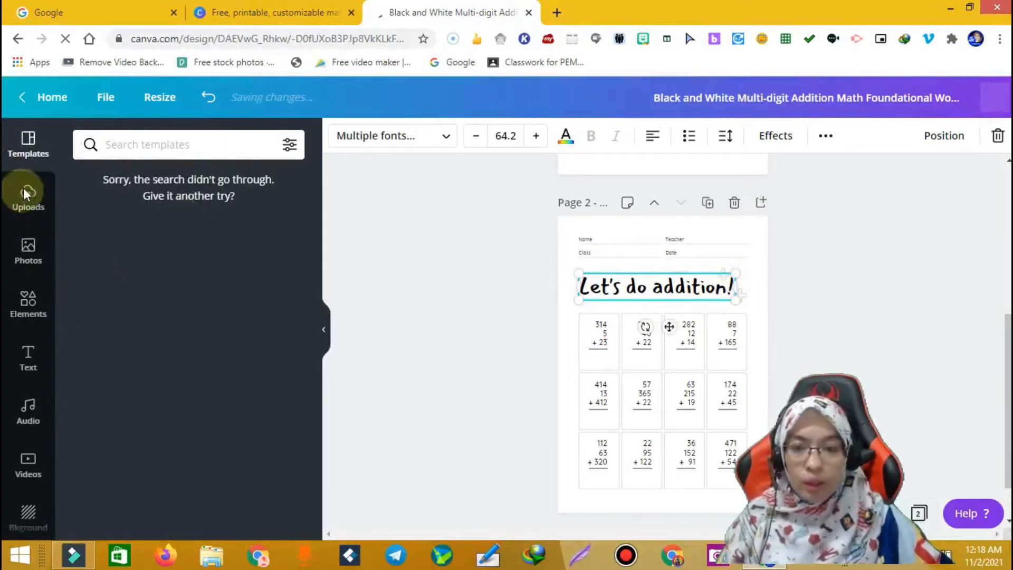
# - Delete the duplicated second page of the worksheet
pyautogui.scroll(-2, 53, 443)
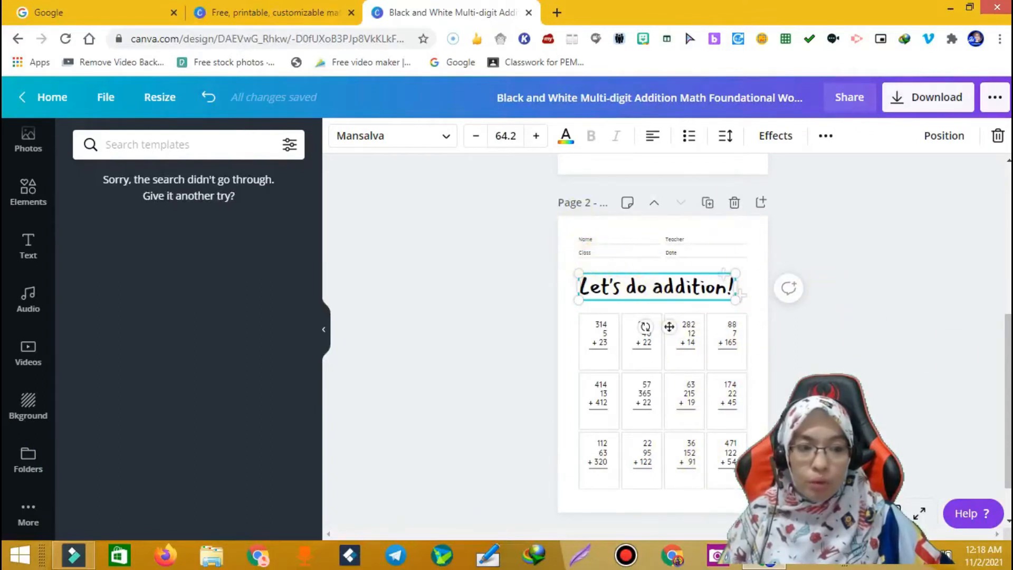
pyautogui.scroll(5, 669, 328)
pyautogui.scroll(-2, 669, 327)
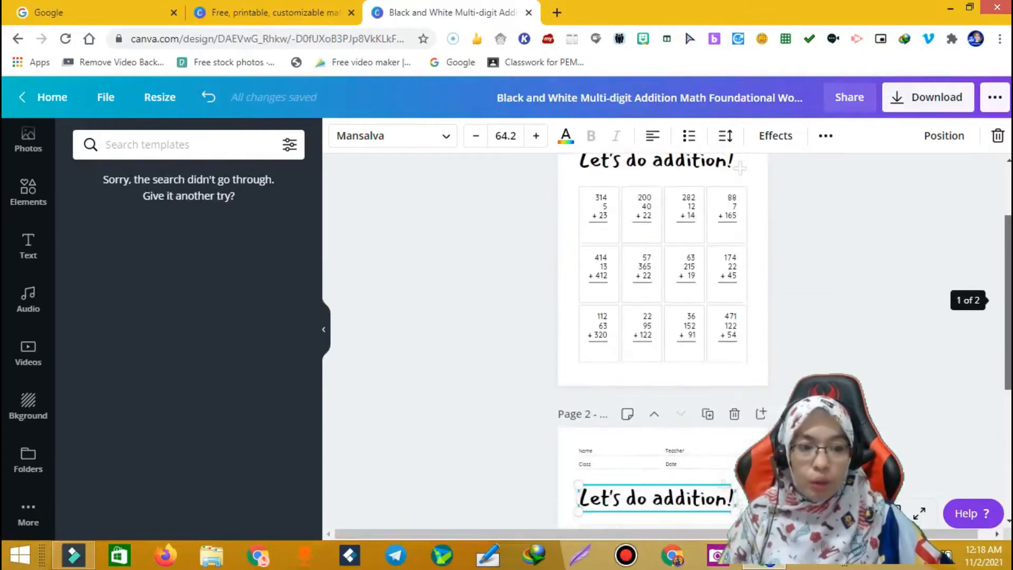
pyautogui.scroll(-3, 670, 395)
pyautogui.scroll(3, 999, 249)
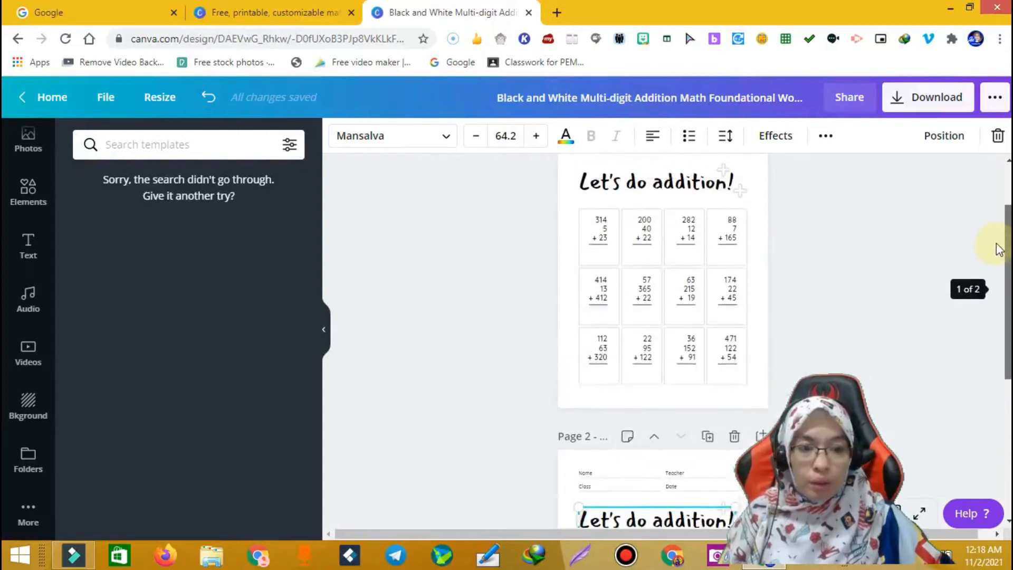
pyautogui.scroll(-5, 1000, 253)
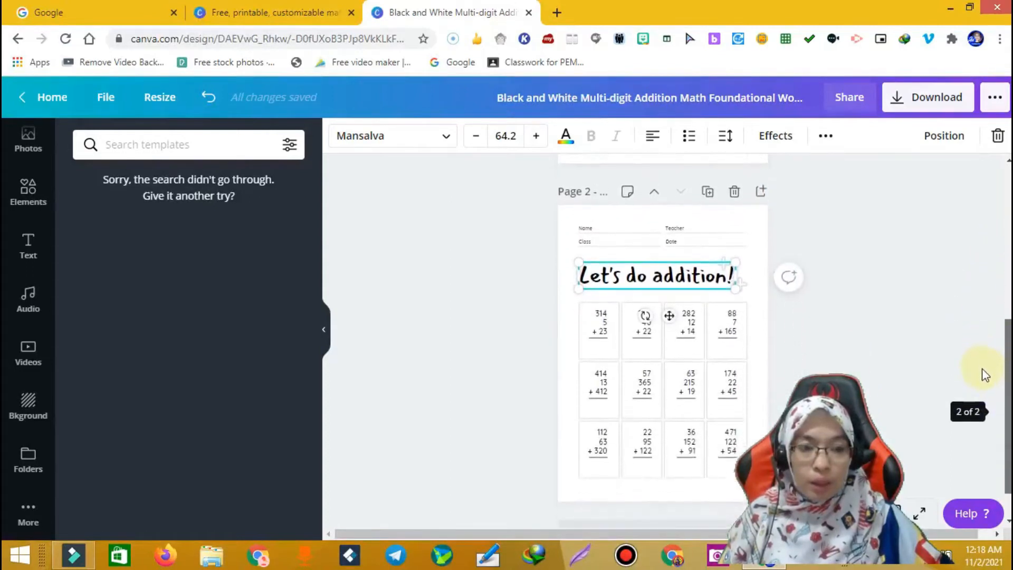
pyautogui.scroll(-1, 982, 376)
pyautogui.scroll(2, 976, 380)
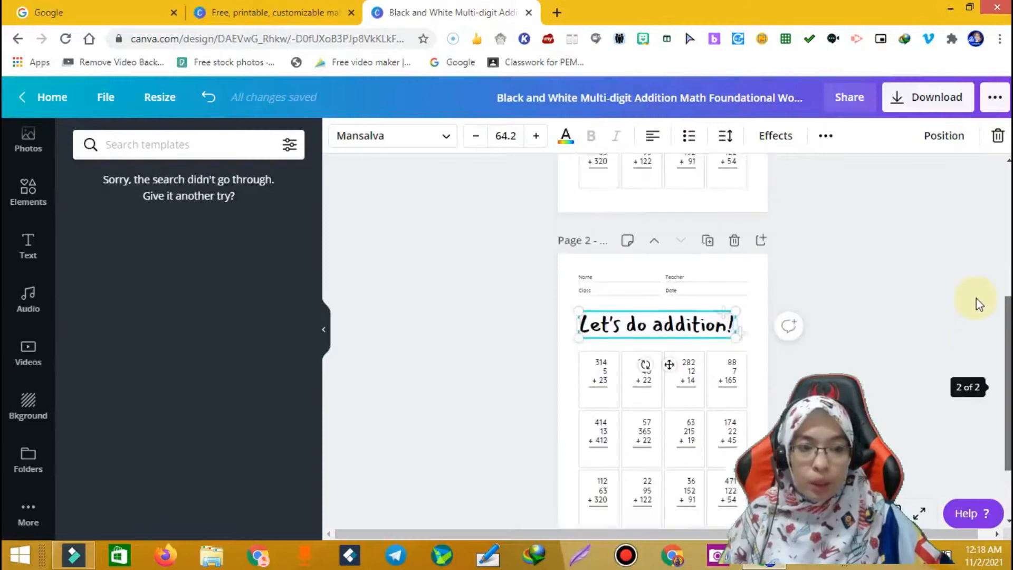
pyautogui.scroll(2, 979, 301)
pyautogui.click(976, 272)
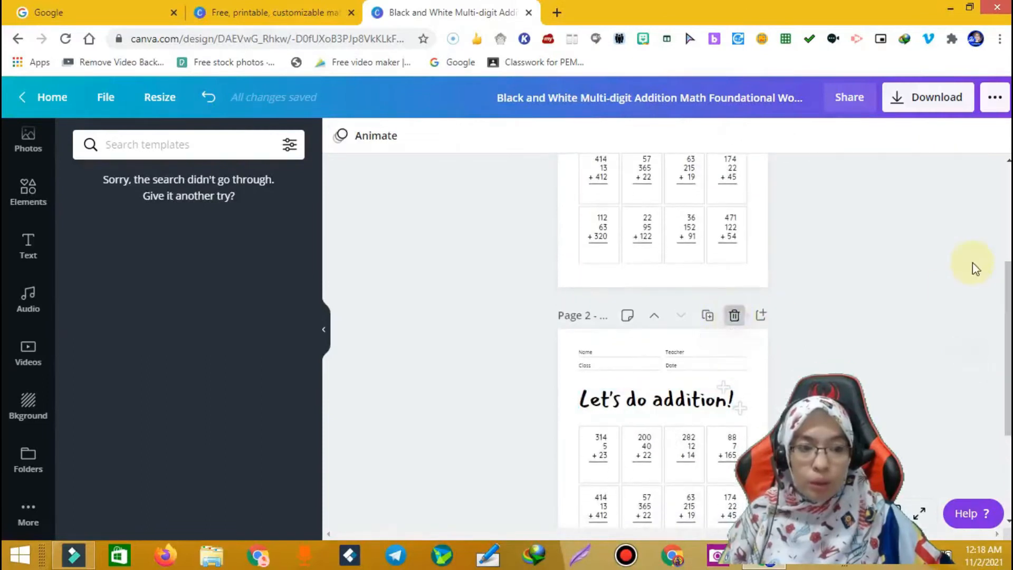
pyautogui.press('Delete')
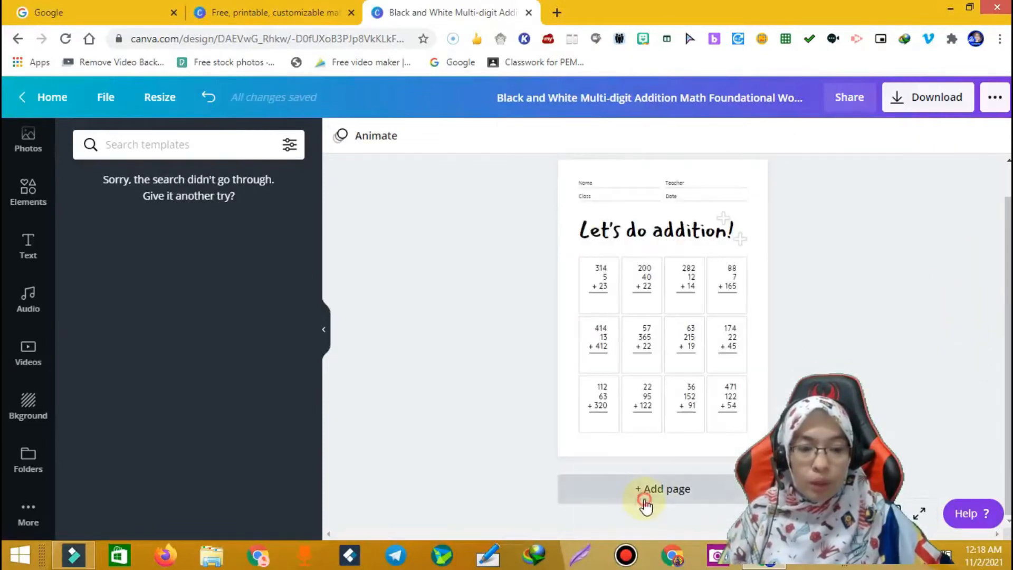
# - Add a blank second page after the addition worksheet and delete it again
pyautogui.click(644, 501)
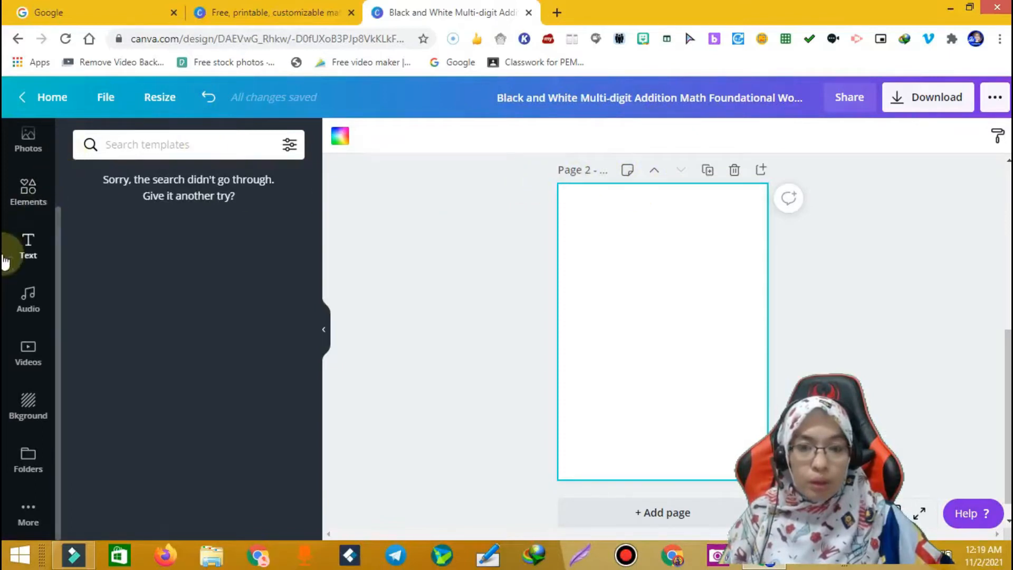
pyautogui.scroll(3, 24, 255)
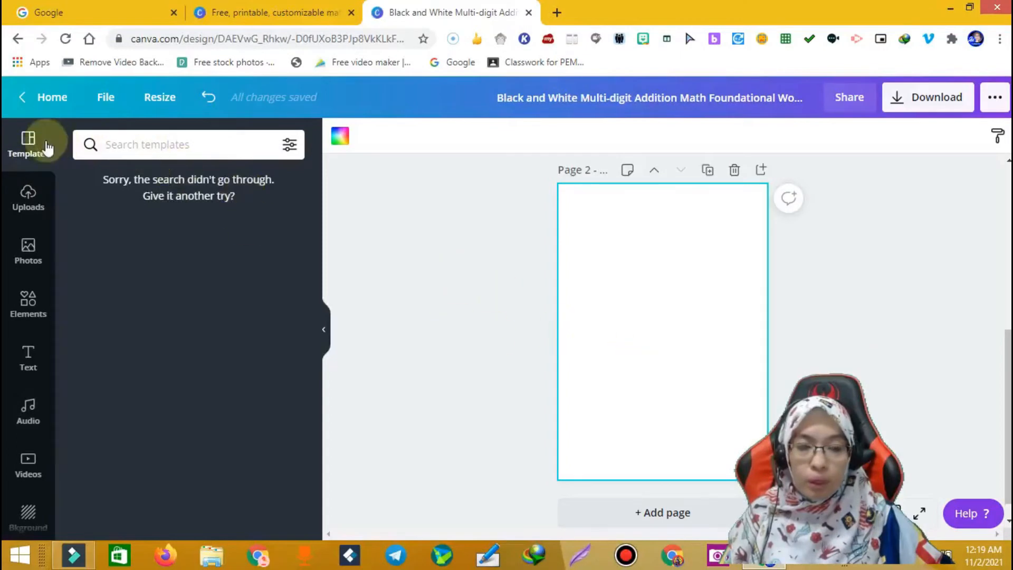
pyautogui.click(734, 170)
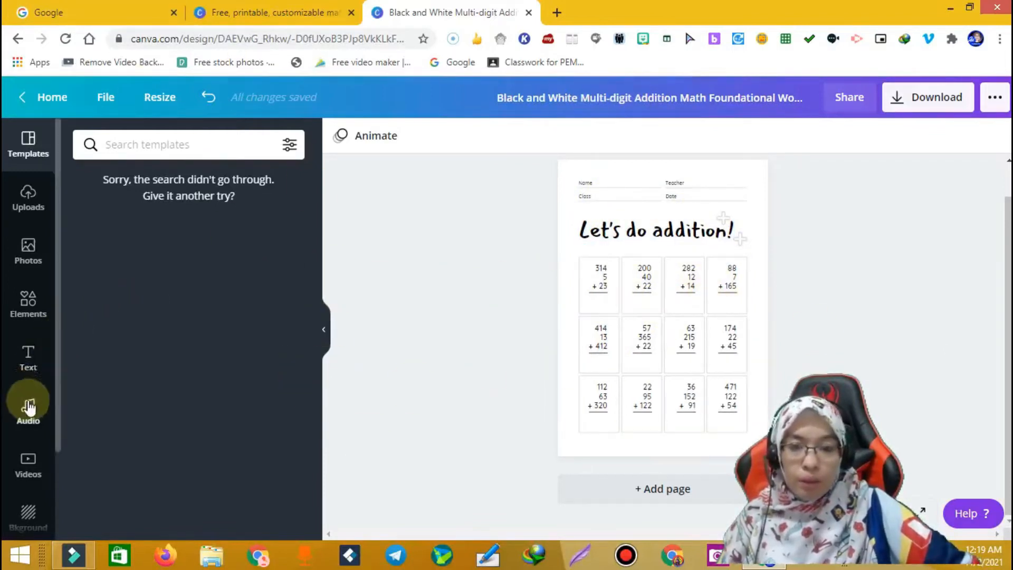
# - Open the Bitmoji app integration and browse its avatar stickers down to the peeking and waving poses
pyautogui.scroll(-2, 29, 448)
pyautogui.click(30, 514)
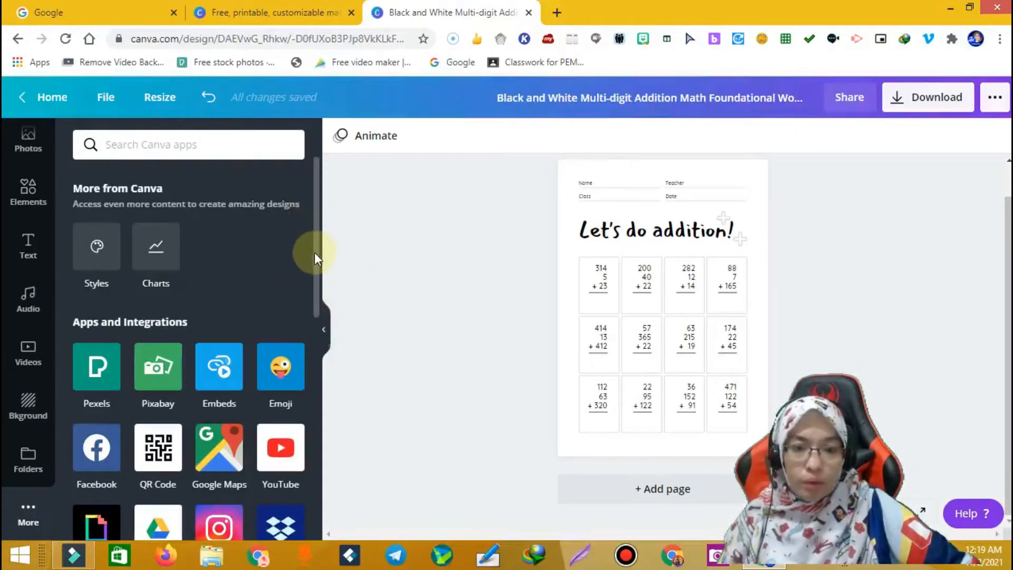
pyautogui.moveTo(313, 255); pyautogui.dragTo(303, 375)
pyautogui.click(99, 335)
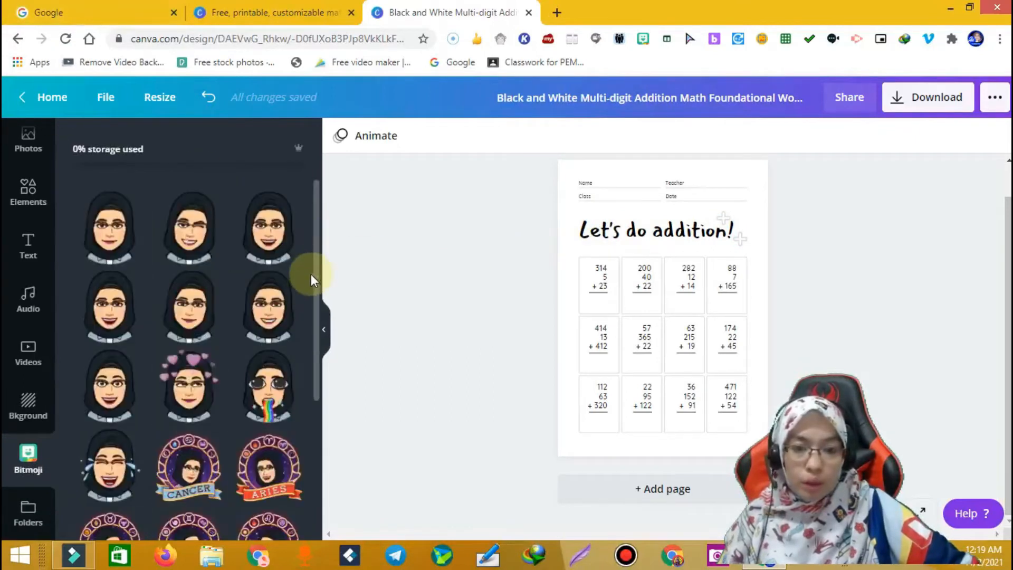
pyautogui.moveTo(316, 272); pyautogui.dragTo(325, 423)
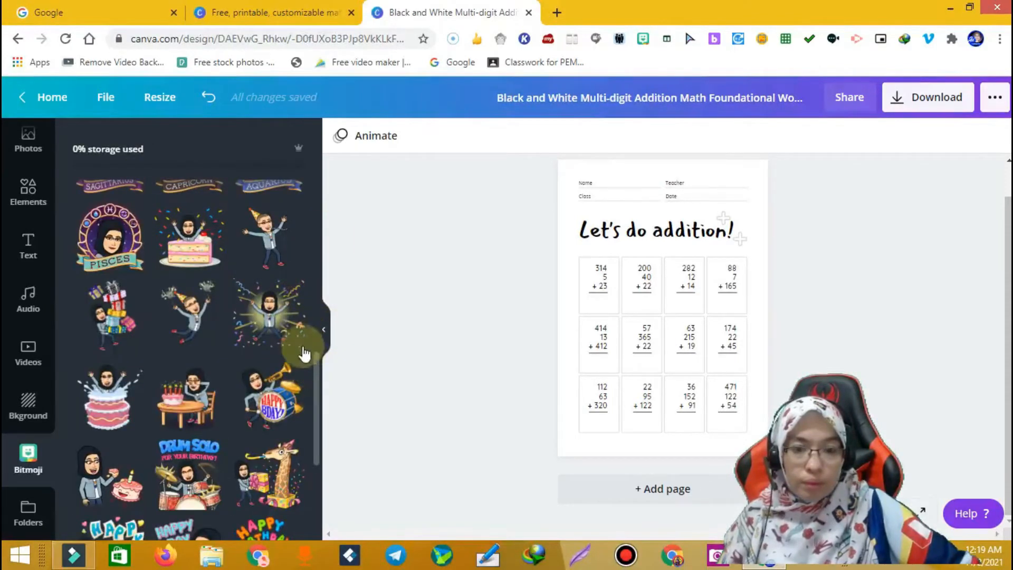
pyautogui.moveTo(314, 369); pyautogui.dragTo(319, 452)
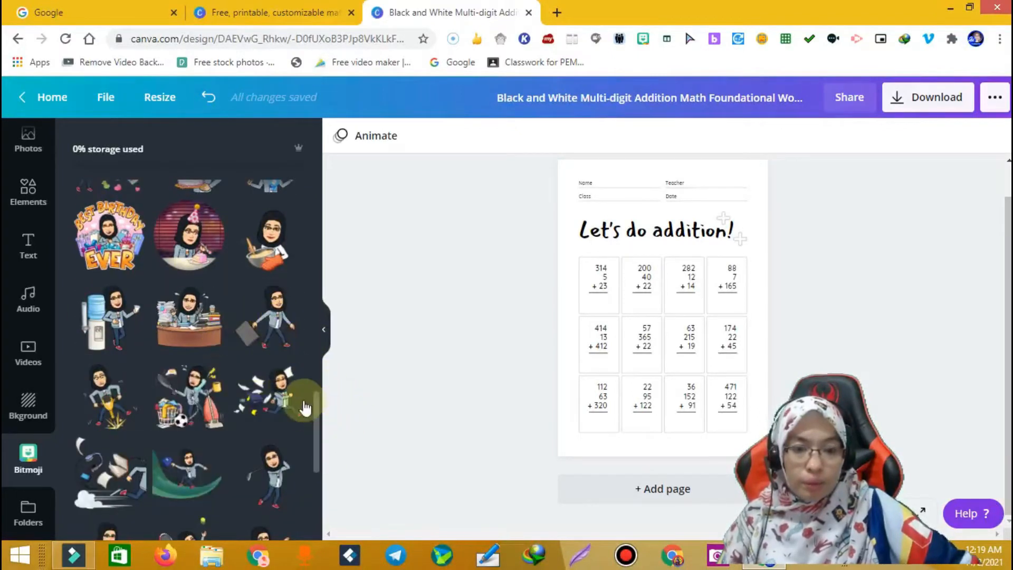
pyautogui.moveTo(313, 413); pyautogui.dragTo(316, 469)
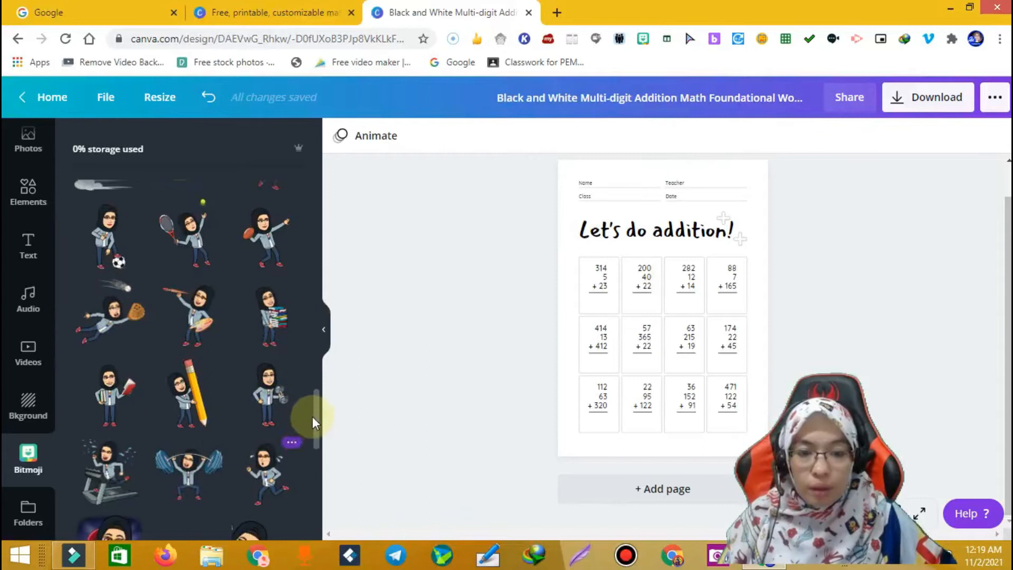
pyautogui.moveTo(313, 413); pyautogui.dragTo(312, 456)
# - Try placing the waving Bitmoji on the worksheet as its page background, and undo the placement
pyautogui.moveTo(97, 389); pyautogui.dragTo(570, 256)
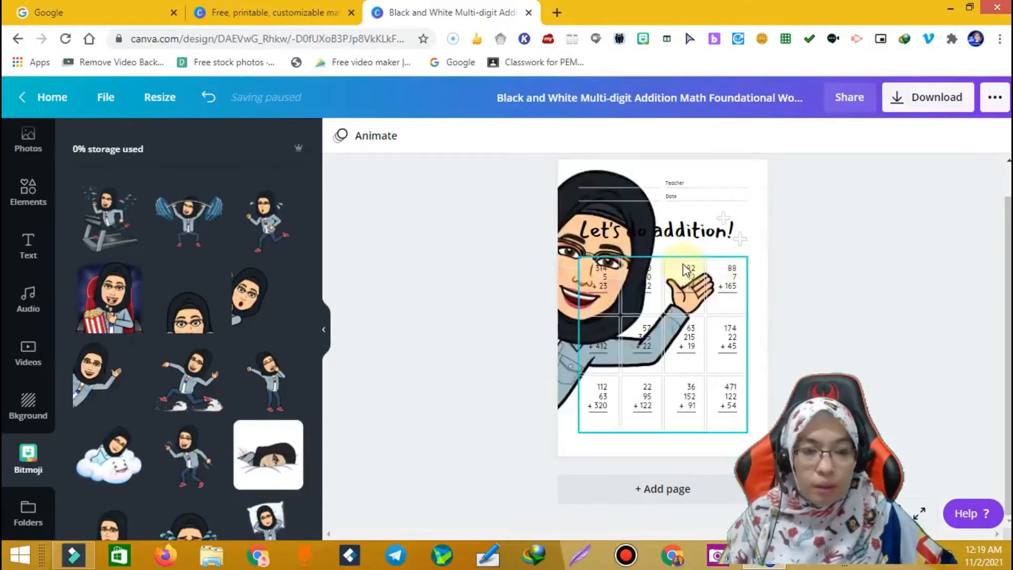
pyautogui.click(562, 207)
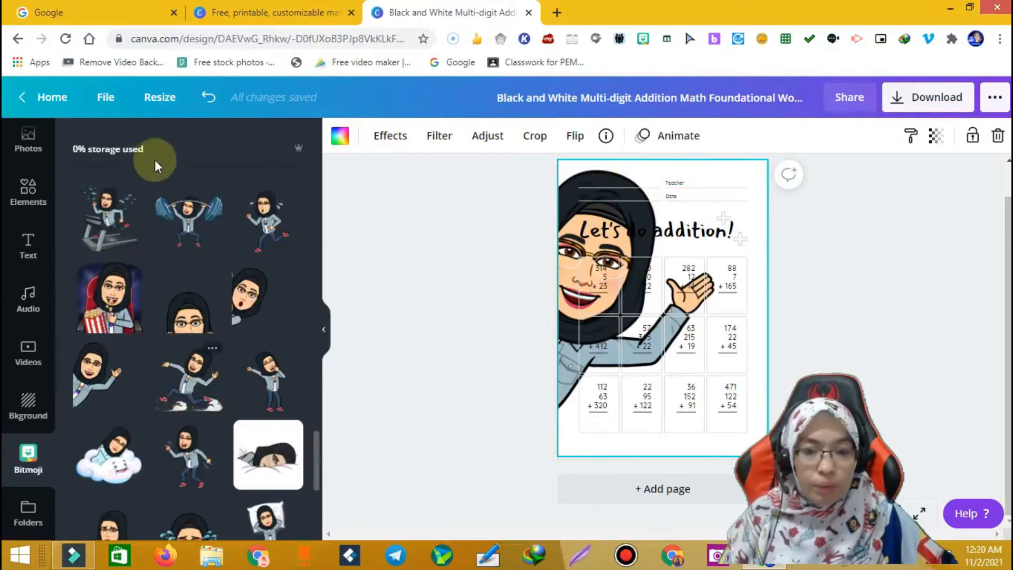
pyautogui.click(214, 96)
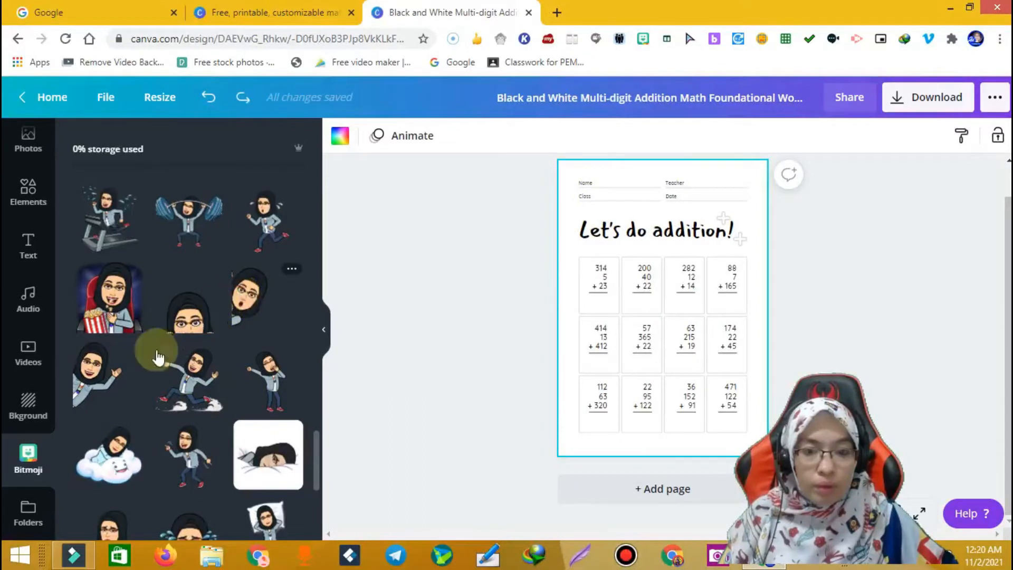
# - Add the surprised peeking Bitmoji to the worksheet, shrink it and place it at the page's left edge beside the title
pyautogui.click(95, 375)
pyautogui.moveTo(480, 256); pyautogui.dragTo(480, 255)
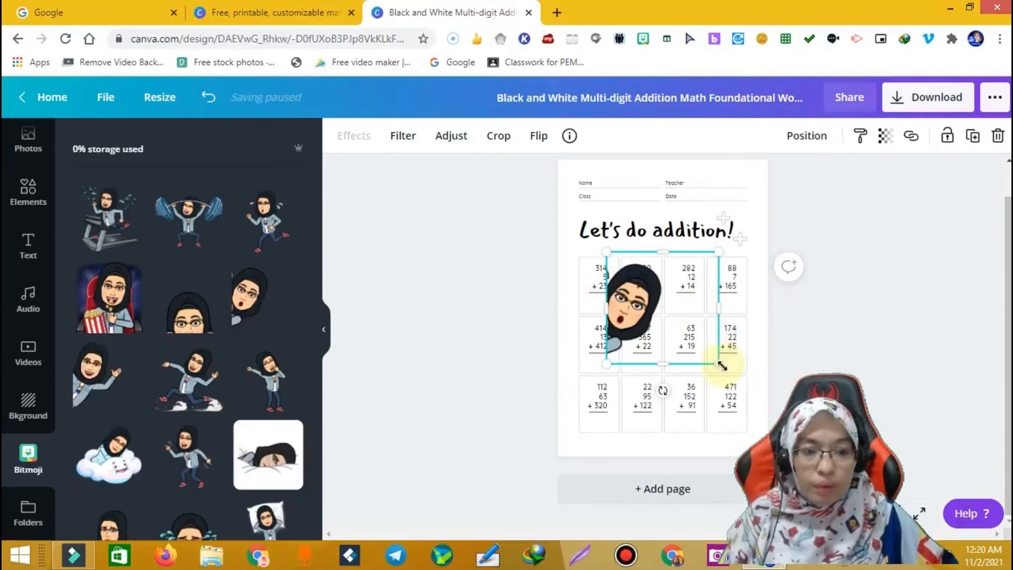
pyautogui.moveTo(681, 322); pyautogui.dragTo(640, 286)
pyautogui.moveTo(604, 243); pyautogui.dragTo(569, 236)
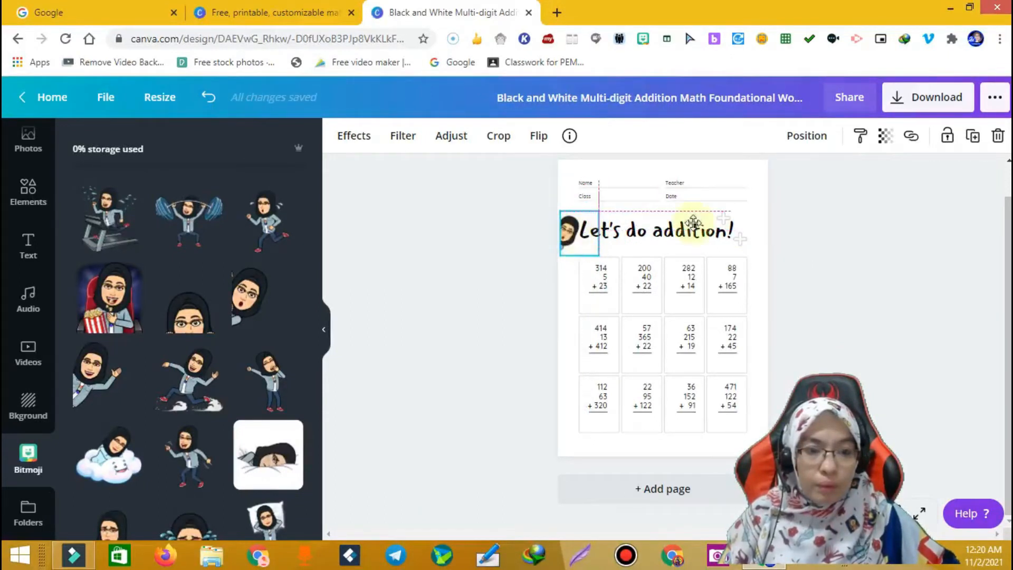
# - Review the file types offered for downloading the worksheet, then close the download options without downloading
pyautogui.click(841, 308)
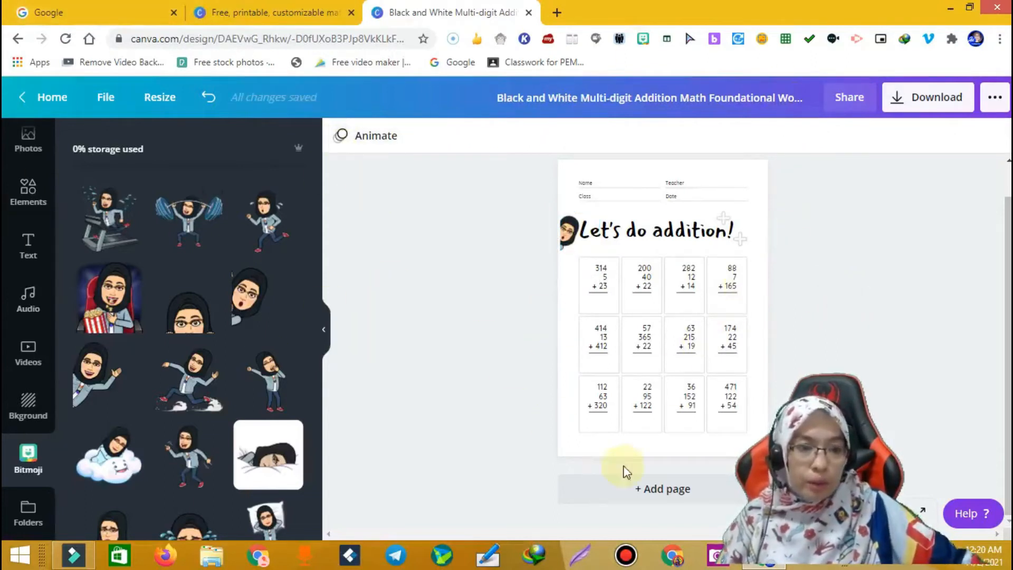
pyautogui.click(905, 99)
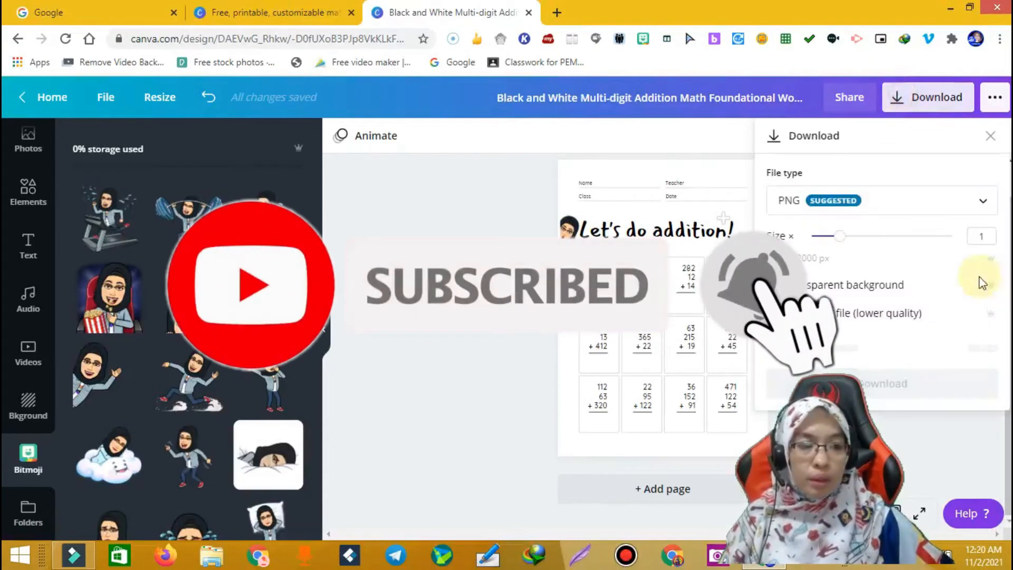
pyautogui.click(779, 200)
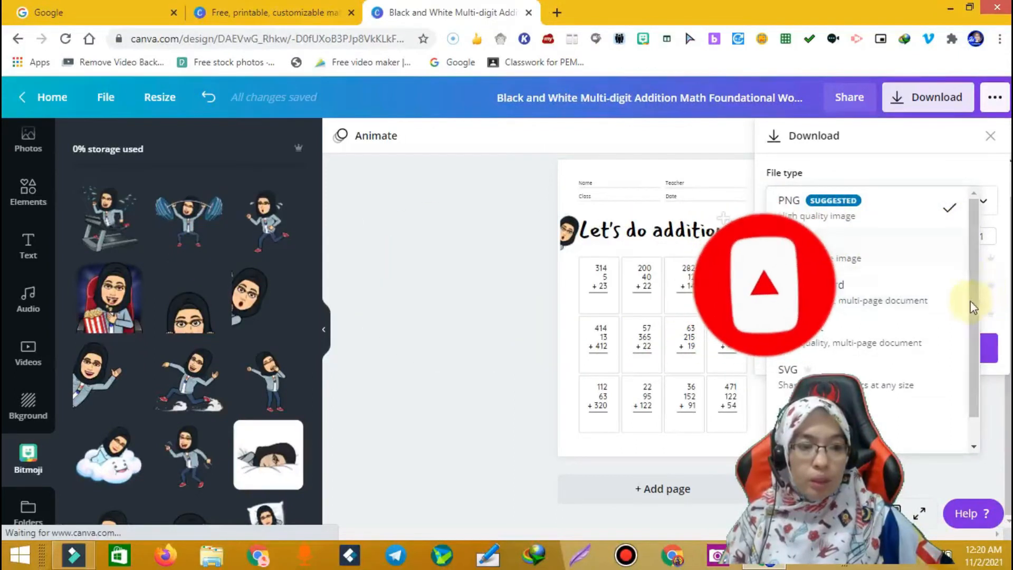
pyautogui.scroll(-2, 825, 327)
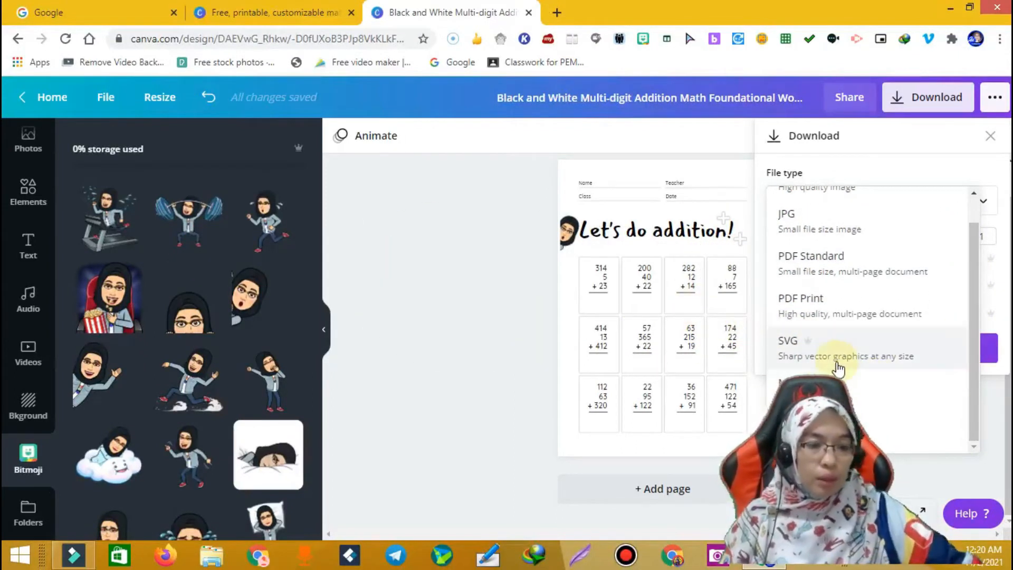
pyautogui.scroll(2, 904, 203)
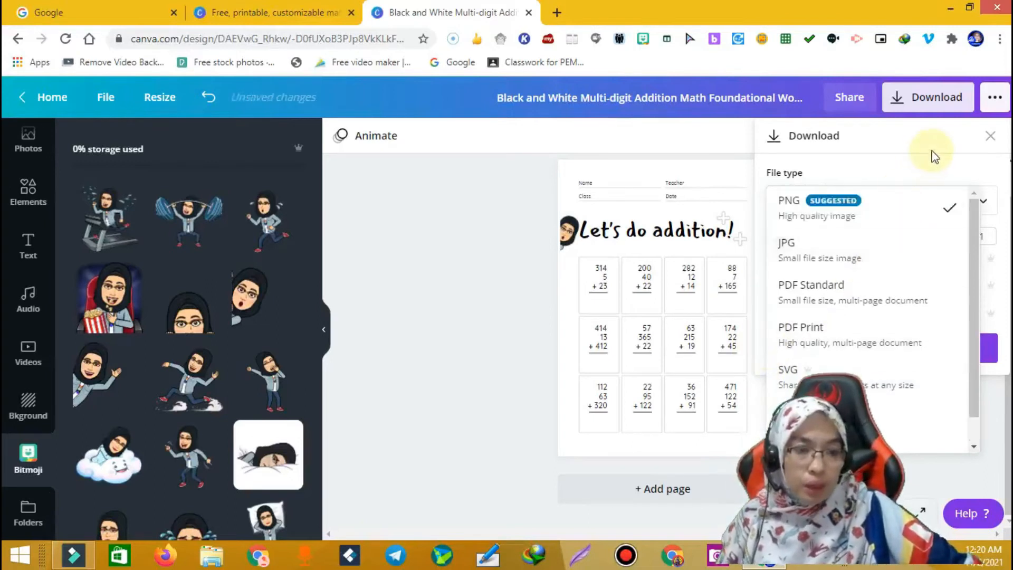
pyautogui.click(989, 137)
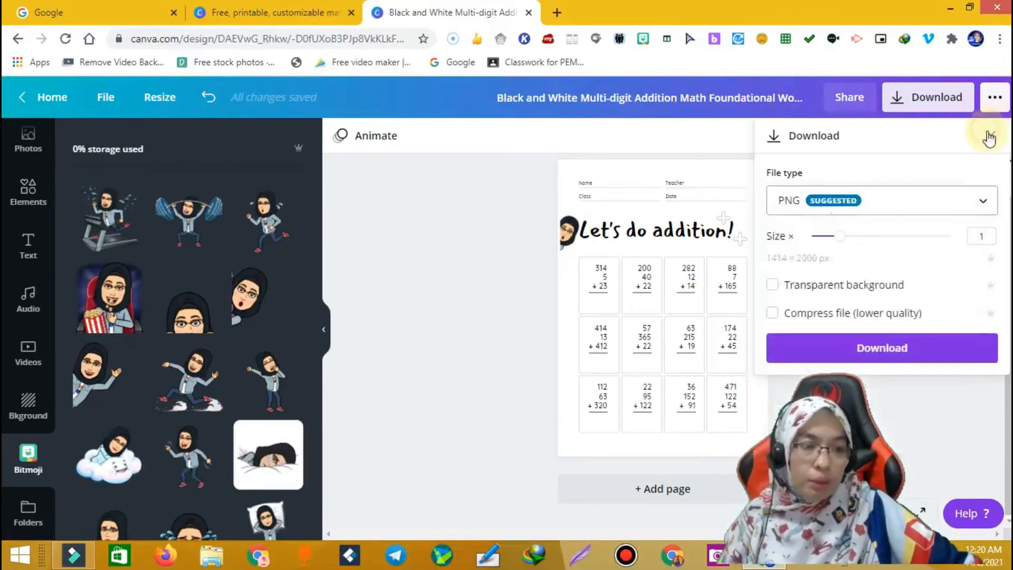
# - Start publishing the addition worksheet to Google Classroom so its class-sharing window opens
pyautogui.click(995, 99)
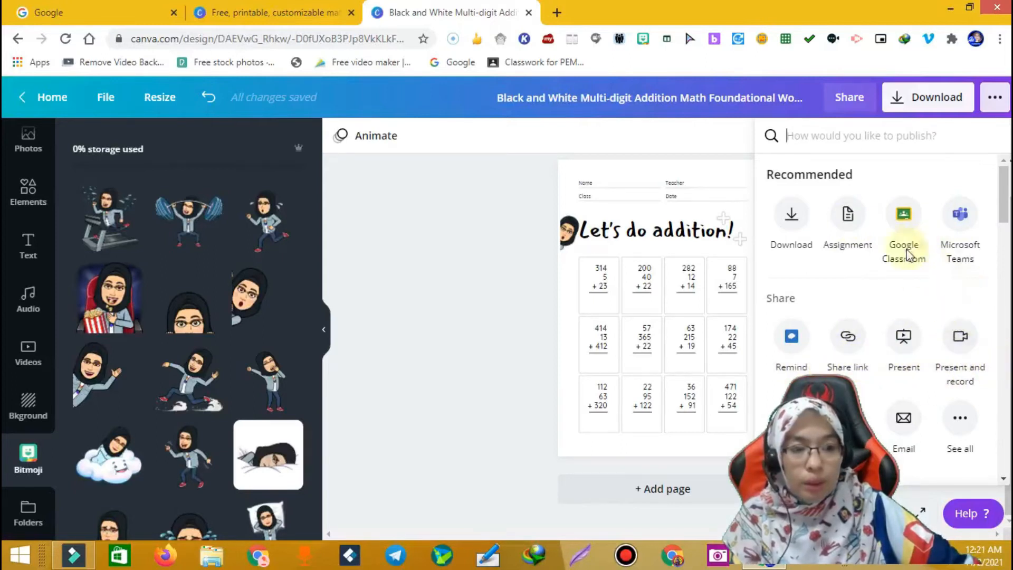
pyautogui.click(904, 221)
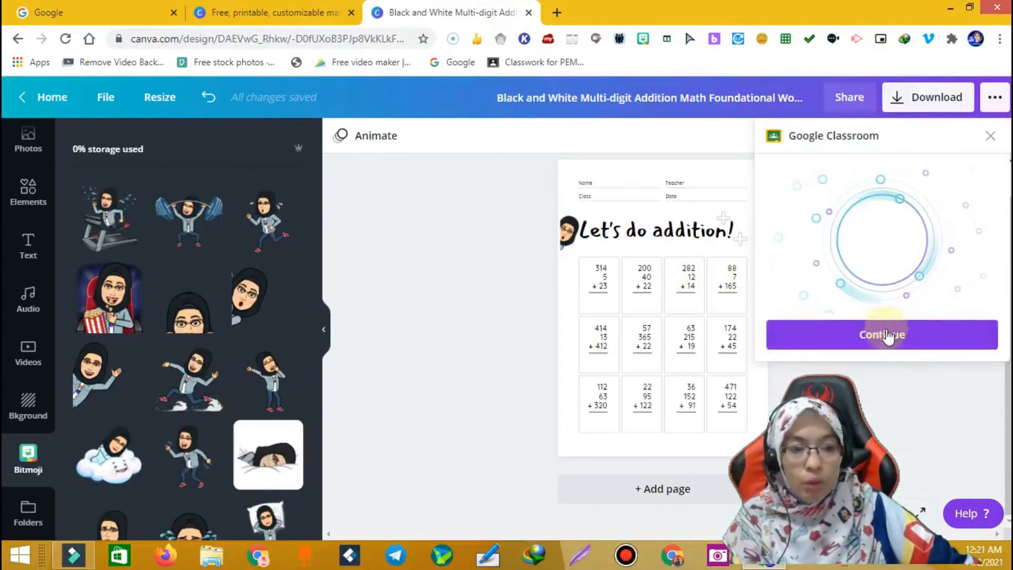
pyautogui.click(888, 335)
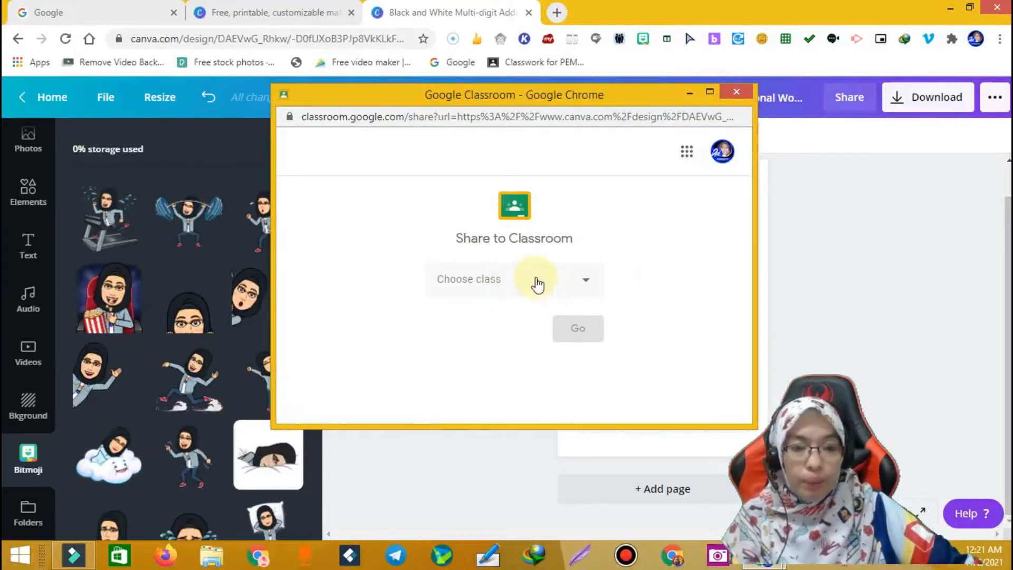
# - Share the worksheet to the class PEMULIHAN KHAS TAHAP 2 (M3 YEAR 4,5, & 6) as a new assignment
pyautogui.click(501, 286)
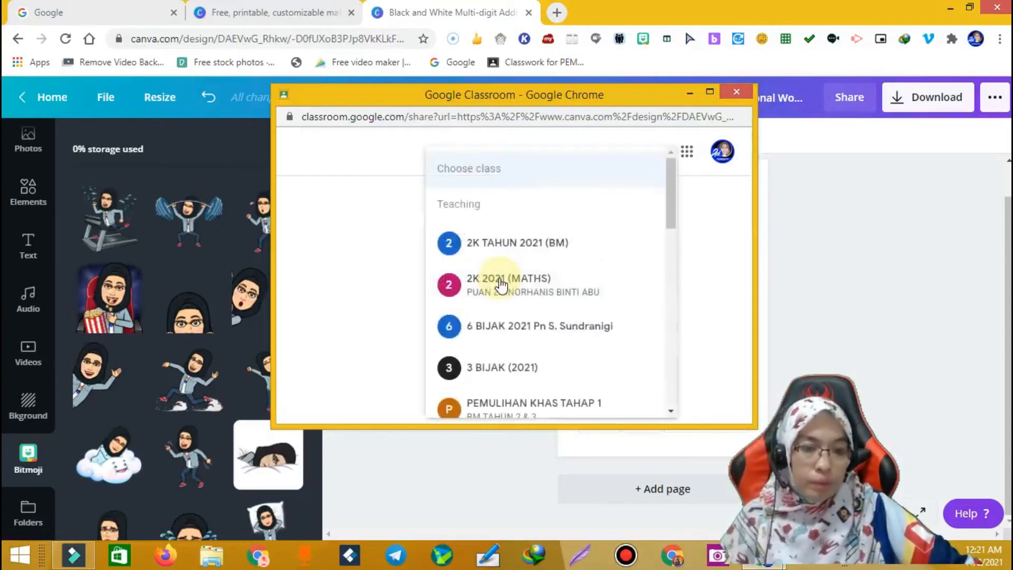
pyautogui.moveTo(673, 217); pyautogui.dragTo(663, 365)
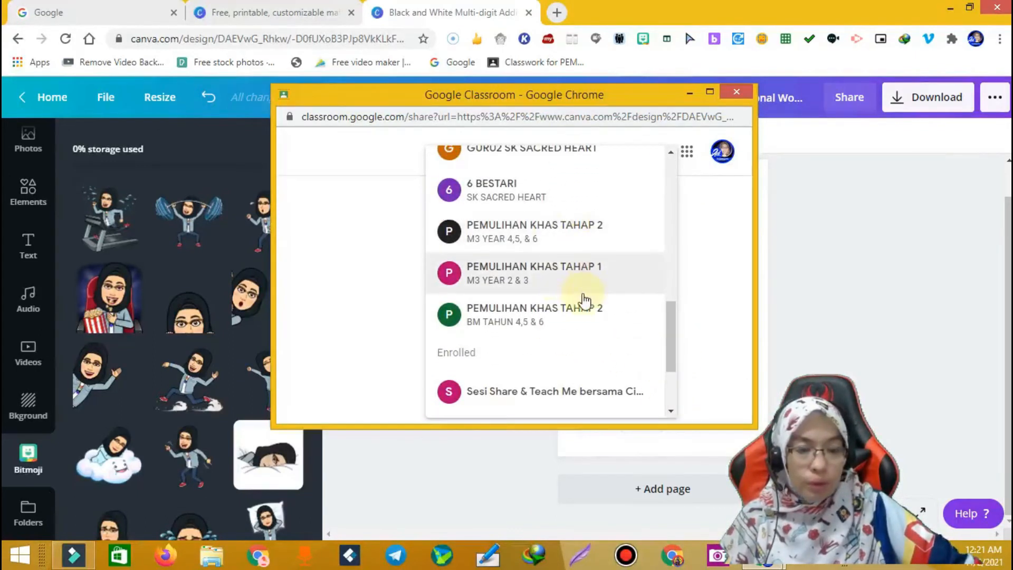
pyautogui.click(567, 235)
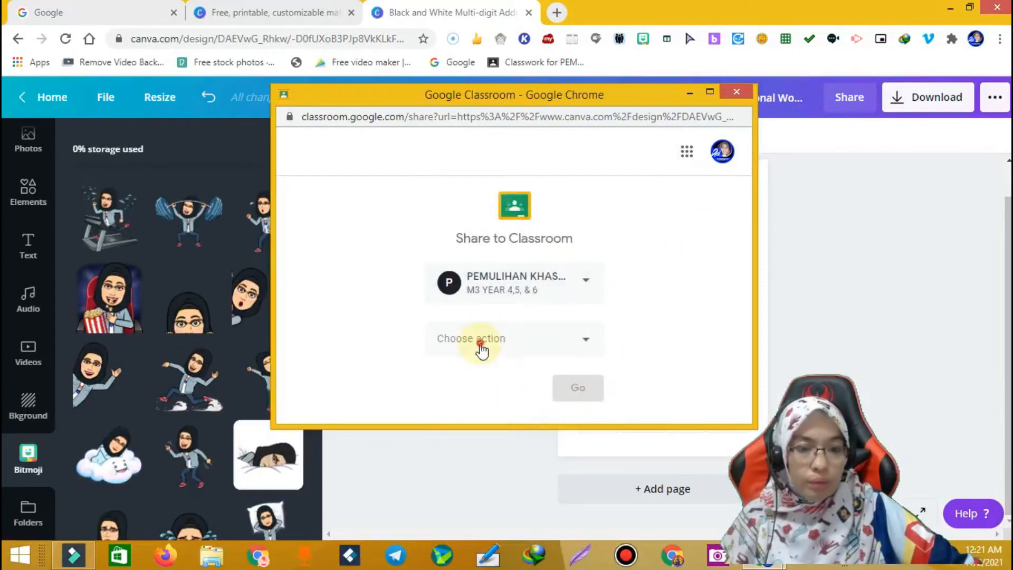
pyautogui.click(481, 344)
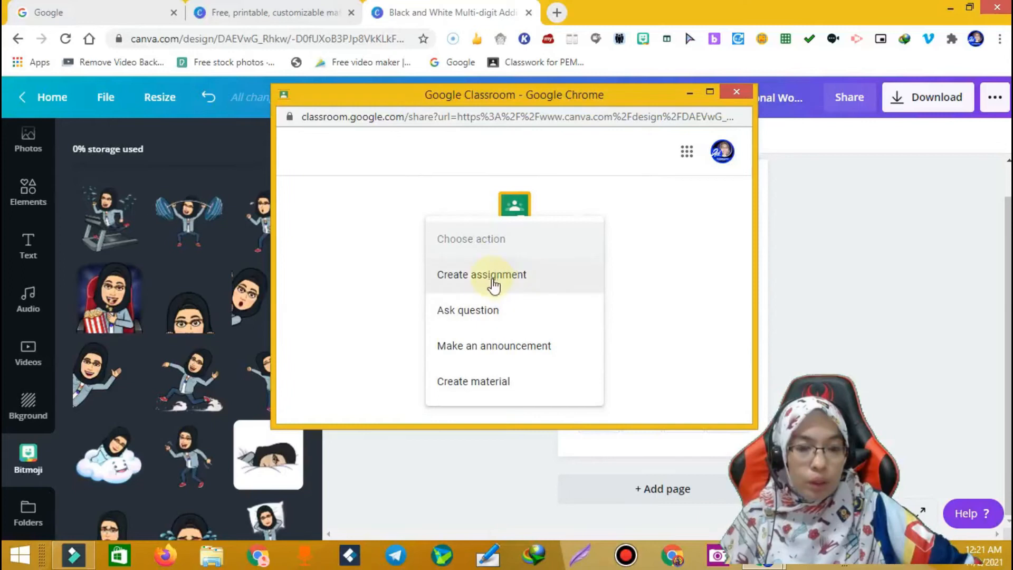
pyautogui.click(500, 284)
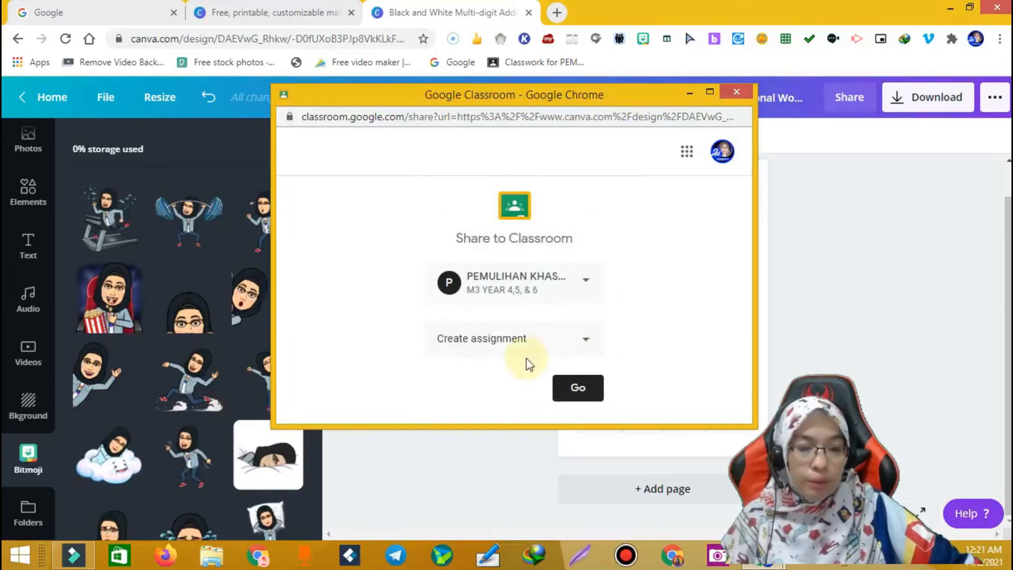
pyautogui.click(574, 389)
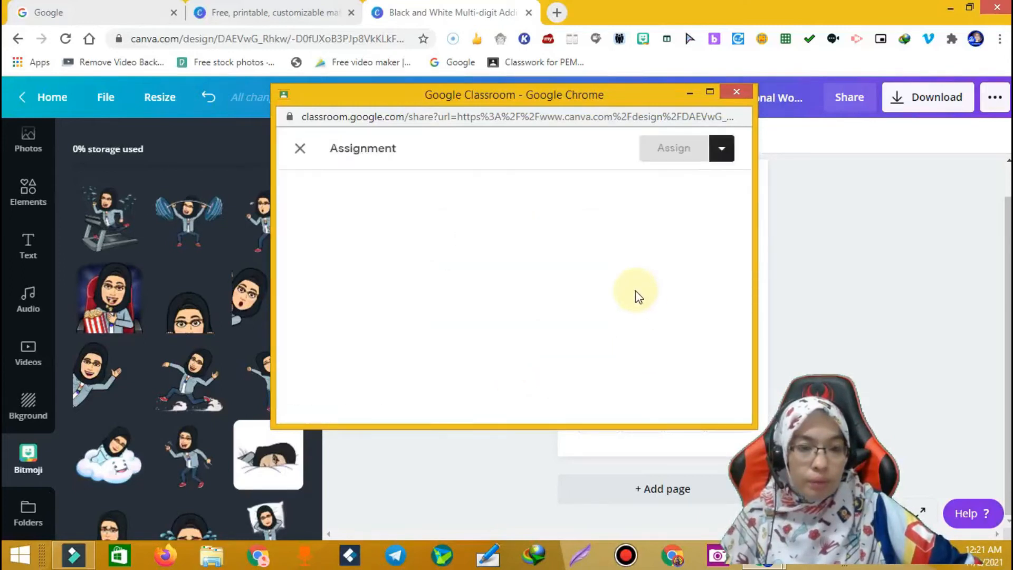
# - Title the assignment ADDITION
pyautogui.click(380, 206)
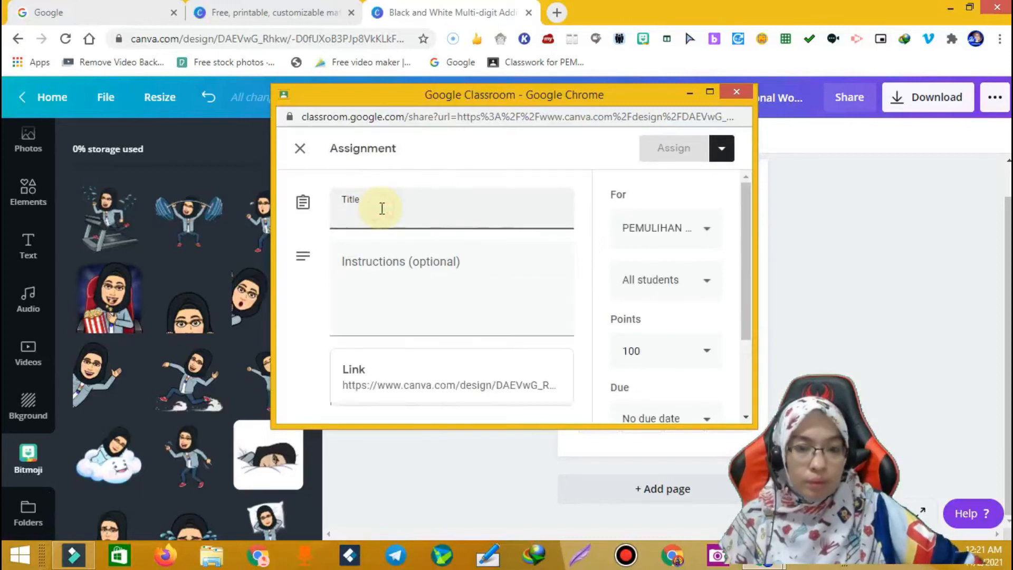
pyautogui.write('A')
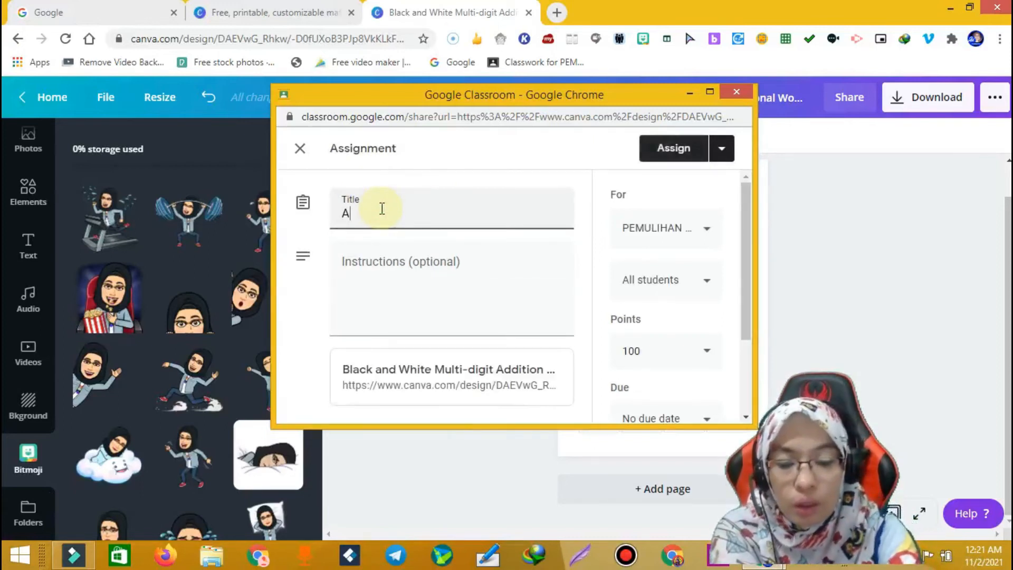
pyautogui.write('DDITION')
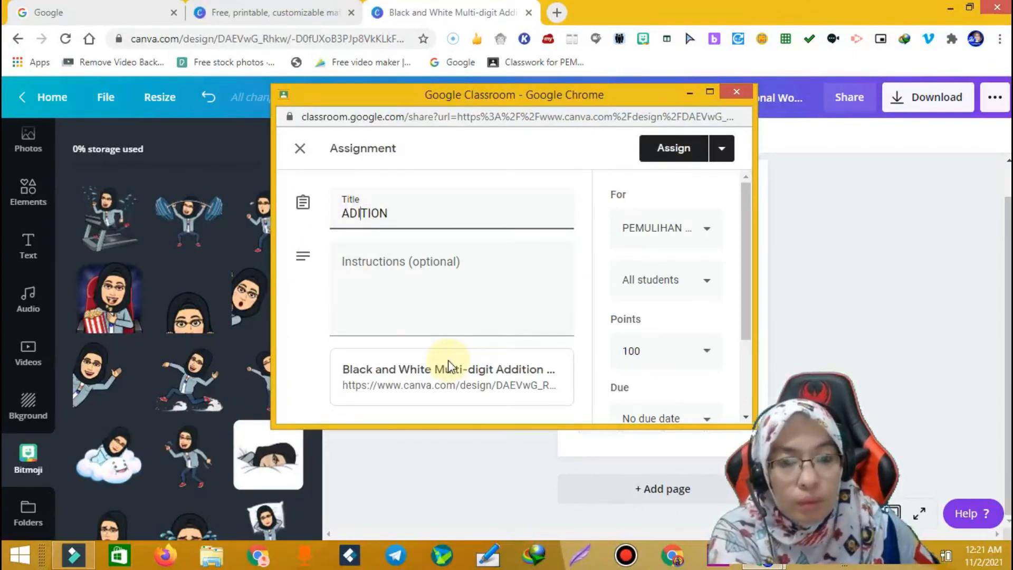
pyautogui.press('BackSpace')
pyautogui.write('DI')
pyautogui.press('BackSpace')
pyautogui.write('O')
pyautogui.press('BackSpace')
pyautogui.write('I')
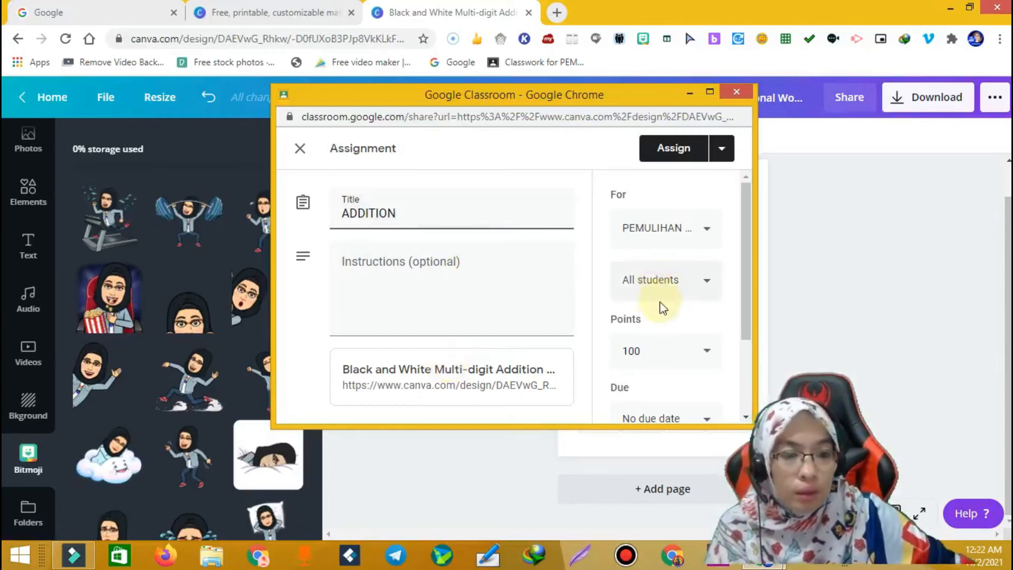
# - Set the assignment's topic to ADDITION
pyautogui.moveTo(752, 281); pyautogui.dragTo(759, 335)
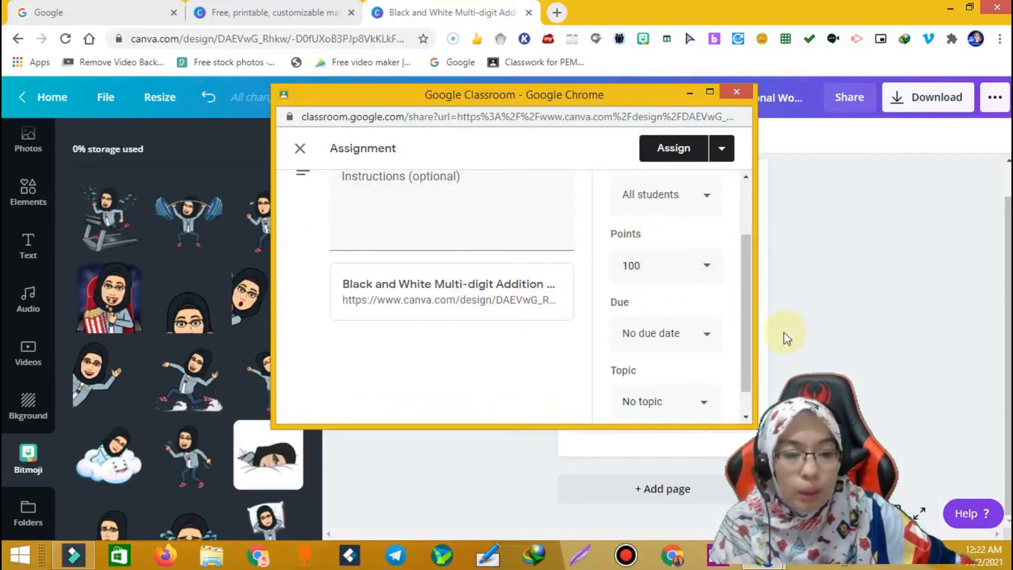
pyautogui.scroll(-1, 744, 364)
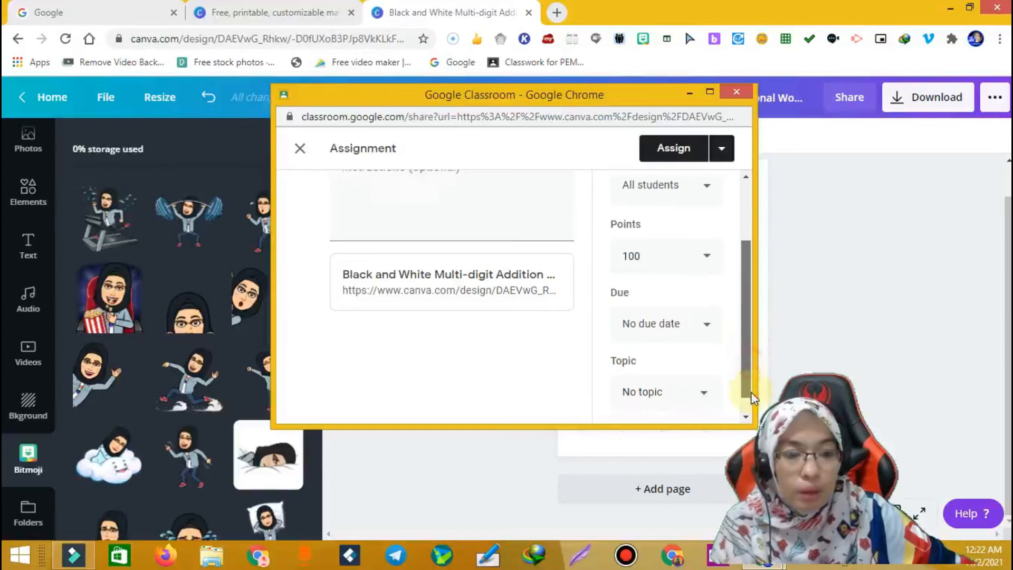
pyautogui.click(705, 390)
pyautogui.click(651, 266)
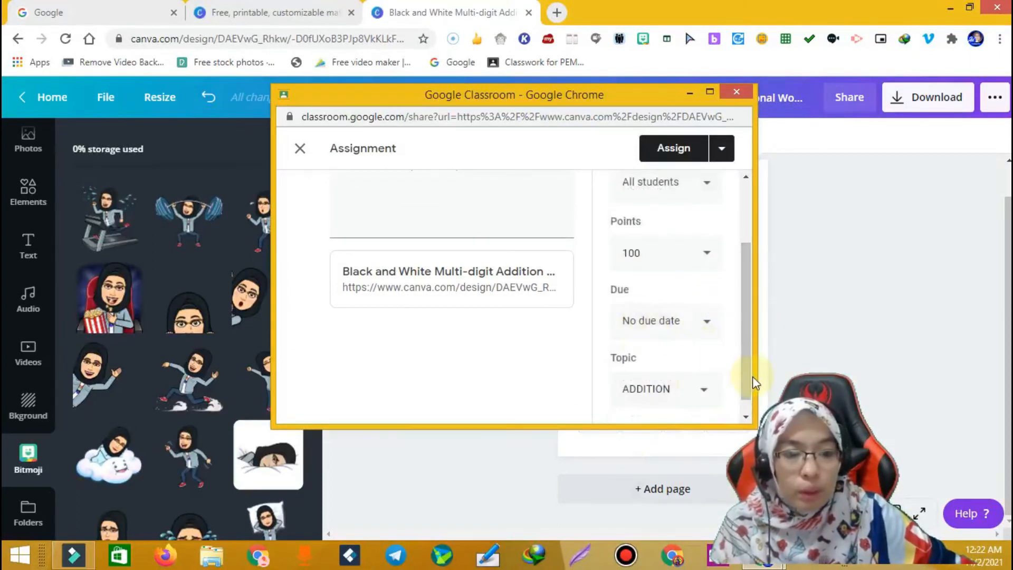
pyautogui.scroll(-1, 745, 396)
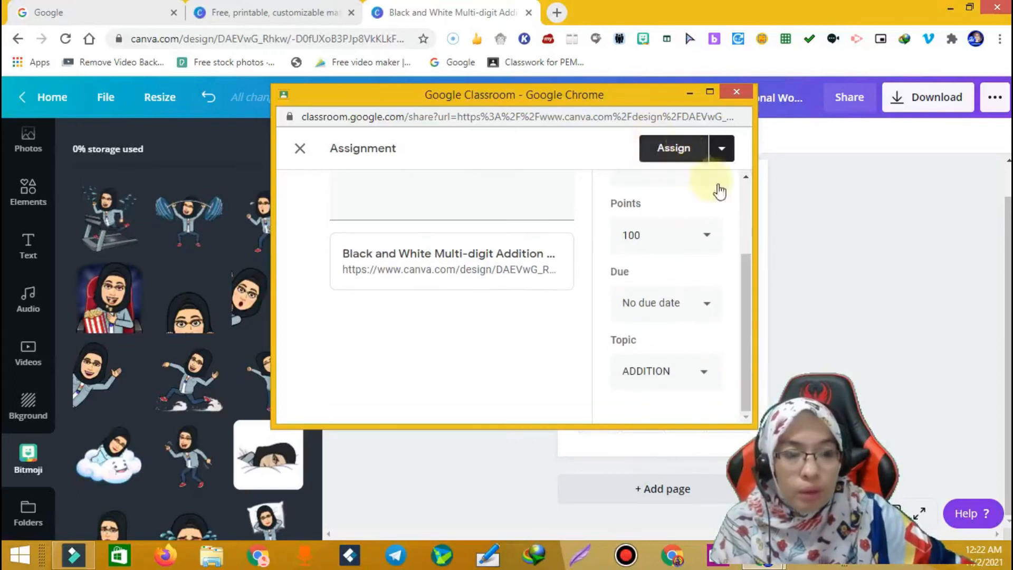
# - Assign the worksheet to the class and view the posted assignment in the class's classwork
pyautogui.scroll(2, 753, 278)
pyautogui.click(688, 153)
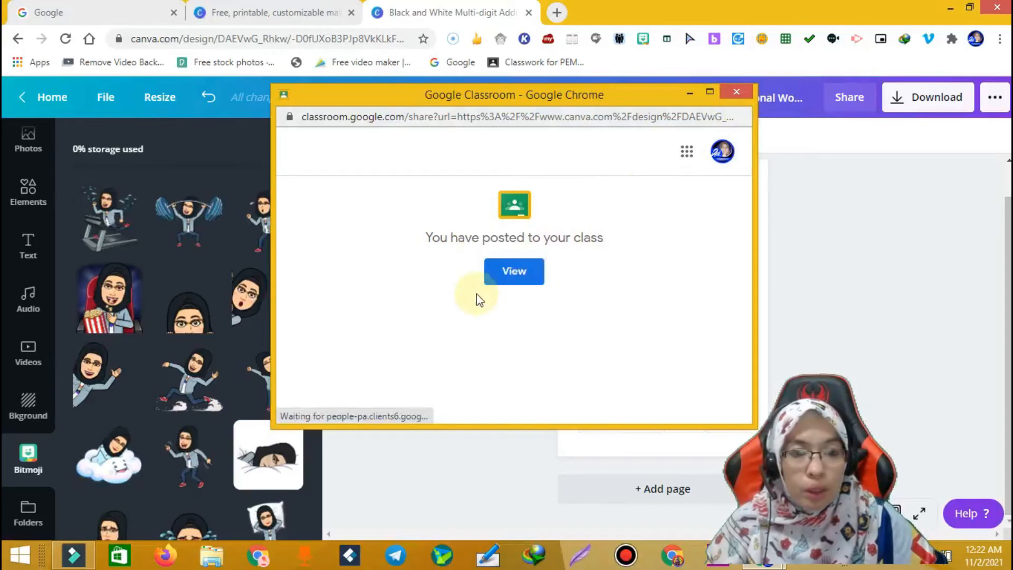
pyautogui.click(510, 278)
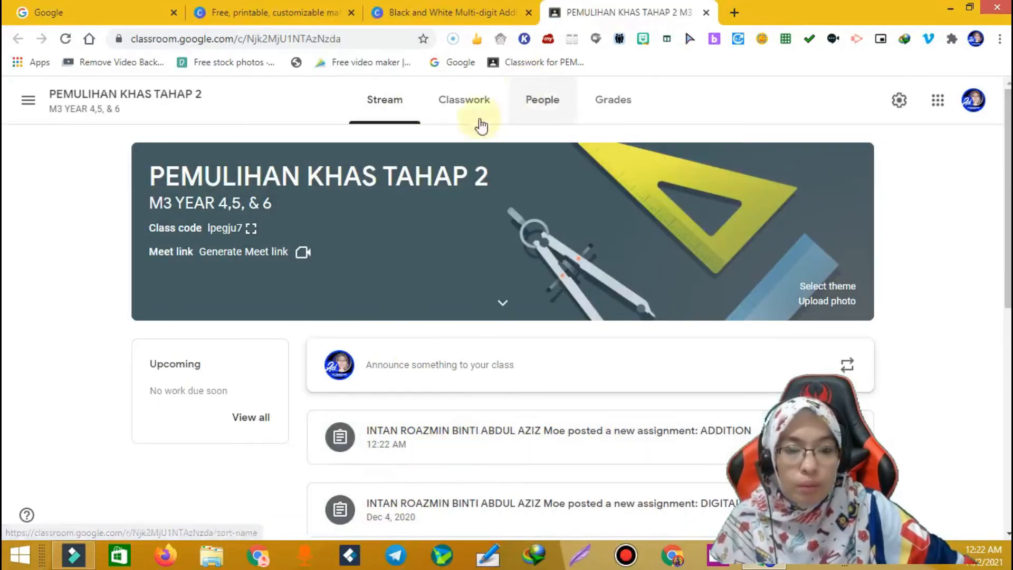
pyautogui.click(475, 97)
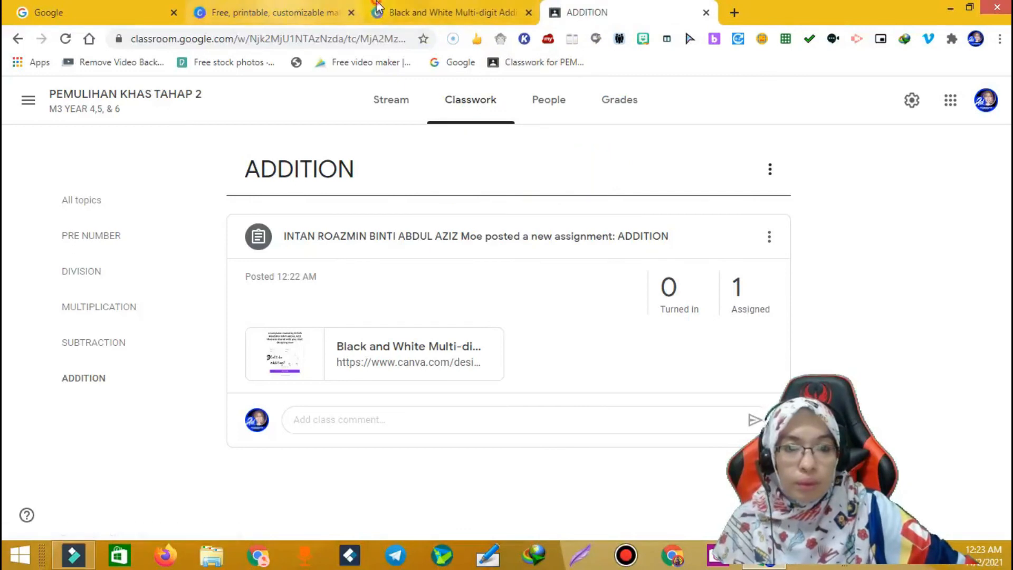
# - Return to the Canva worksheet and copy its view-only share link
pyautogui.click(443, 13)
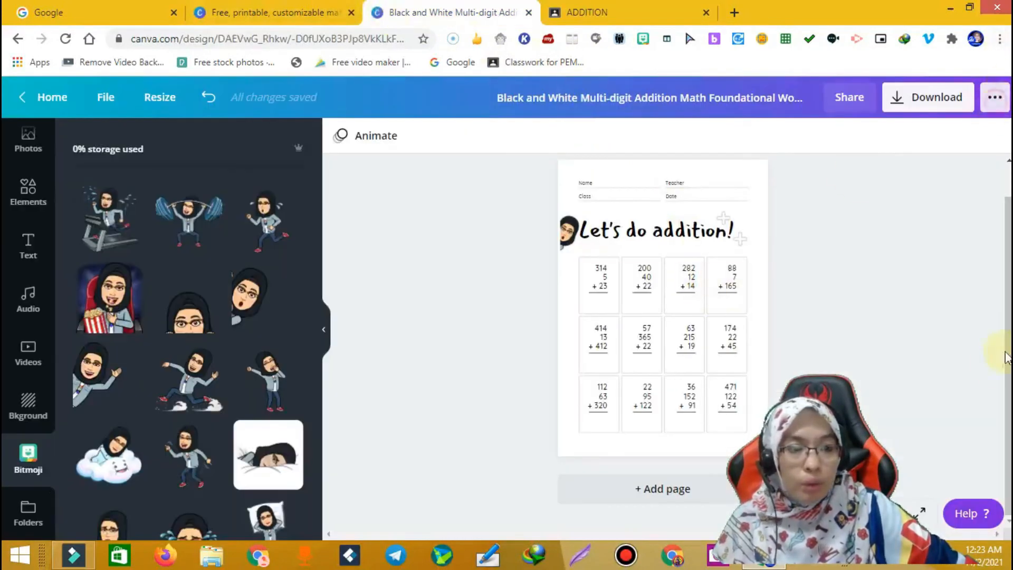
pyautogui.click(995, 97)
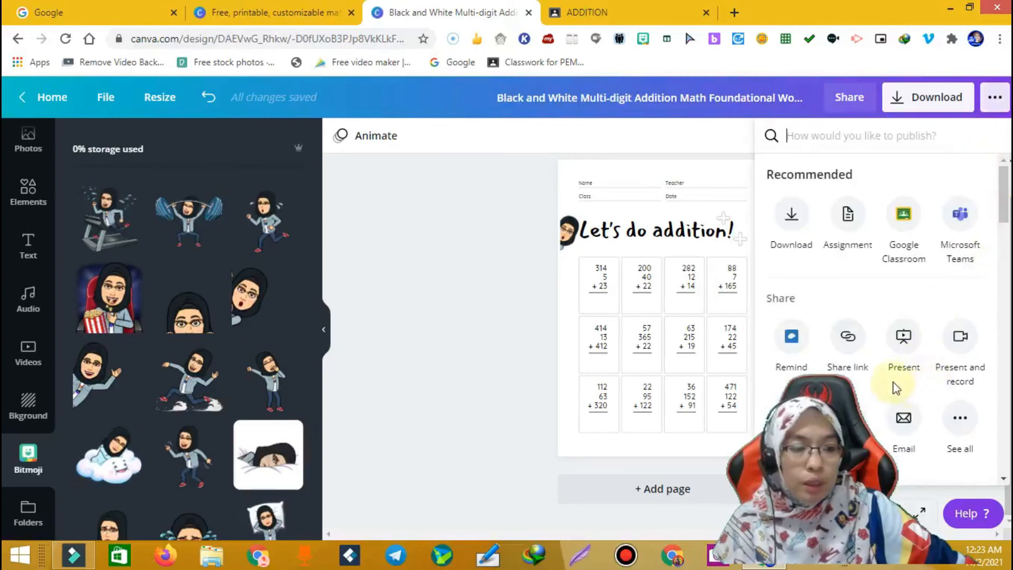
pyautogui.click(844, 350)
pyautogui.click(969, 224)
# - Open the copied share link in the browser tab showing the ADDITION classwork to preview the shared worksheet
pyautogui.click(629, 13)
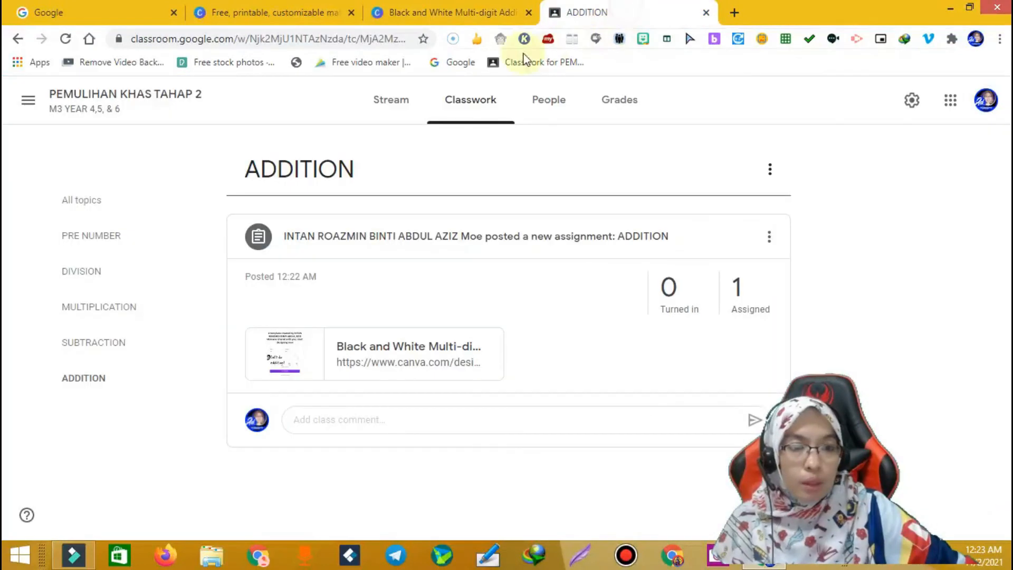
pyautogui.click(371, 36)
pyautogui.rightClick(371, 37)
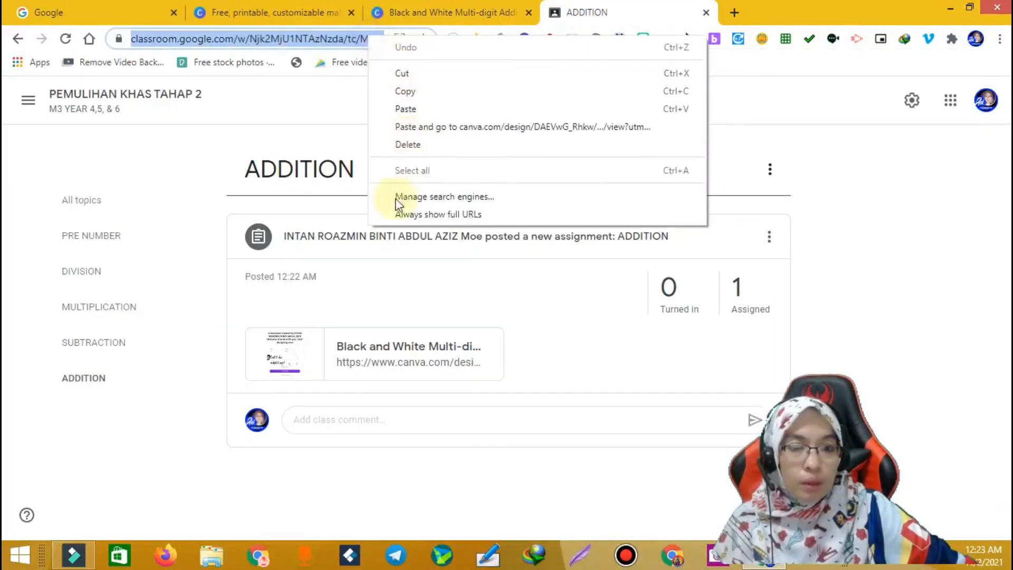
pyautogui.click(404, 108)
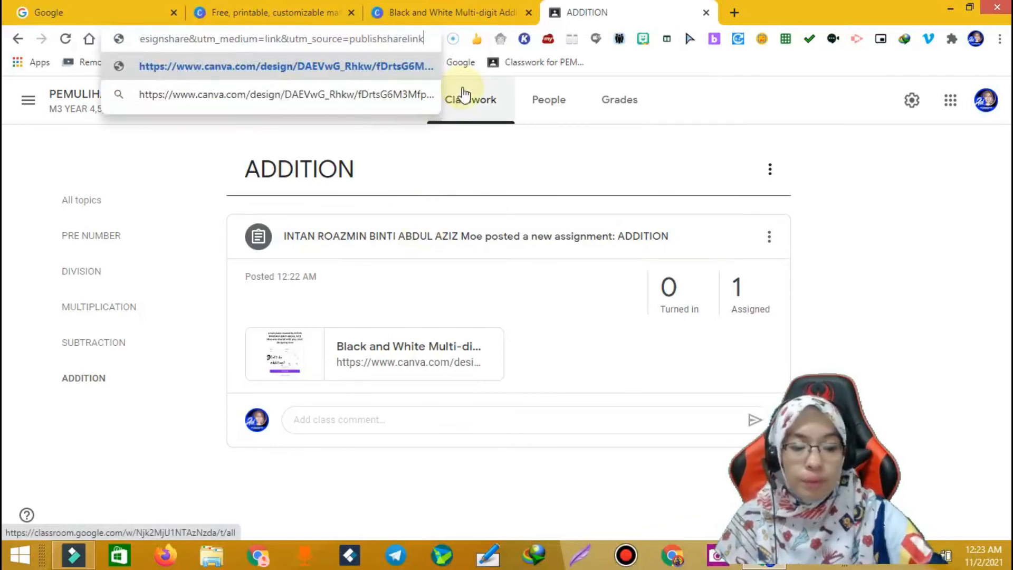
pyautogui.press('Return')
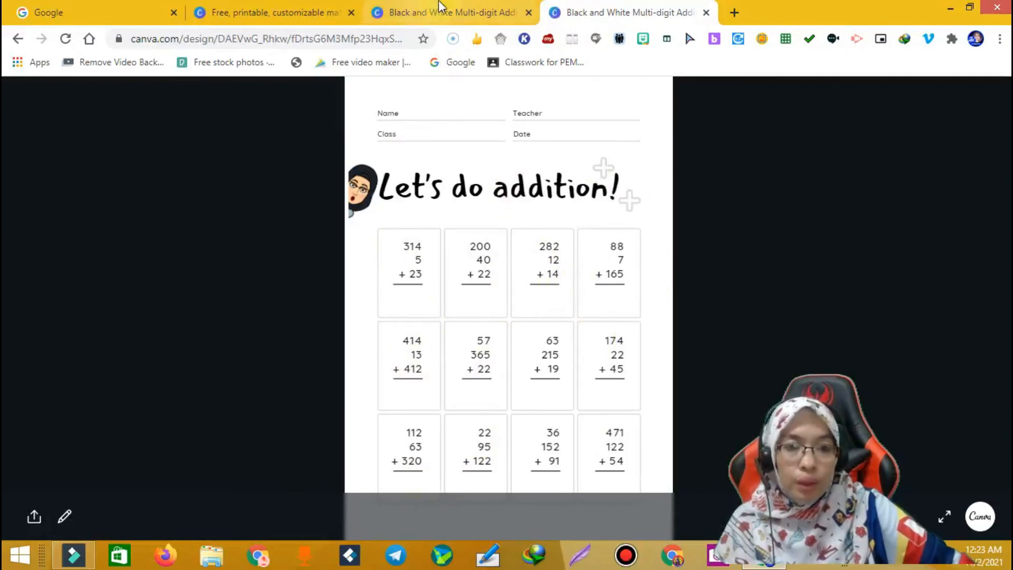
# - Go back to the worksheet editor and look through its other sharing and printing options, then close the list
pyautogui.click(466, 7)
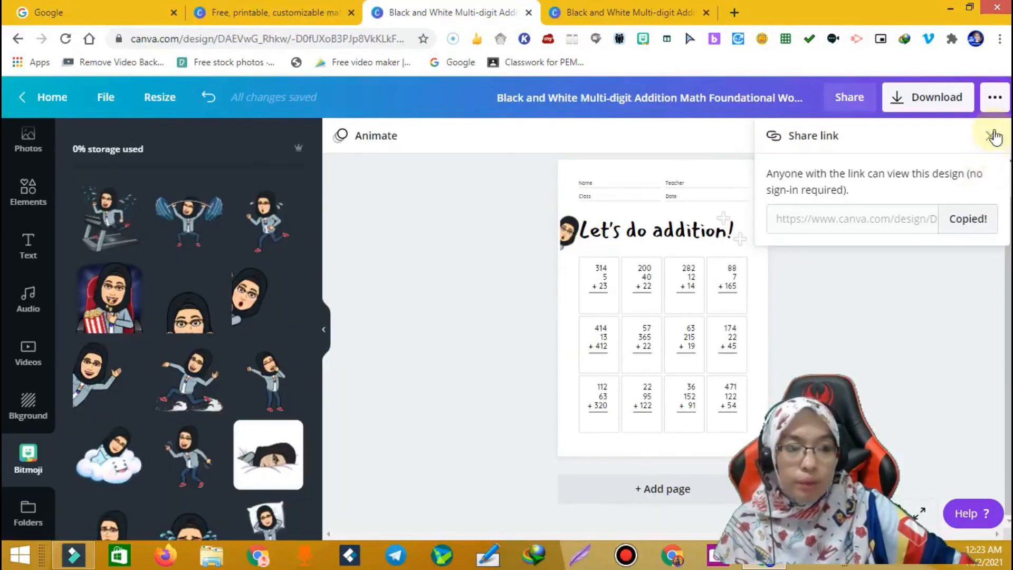
pyautogui.click(995, 97)
pyautogui.click(995, 97)
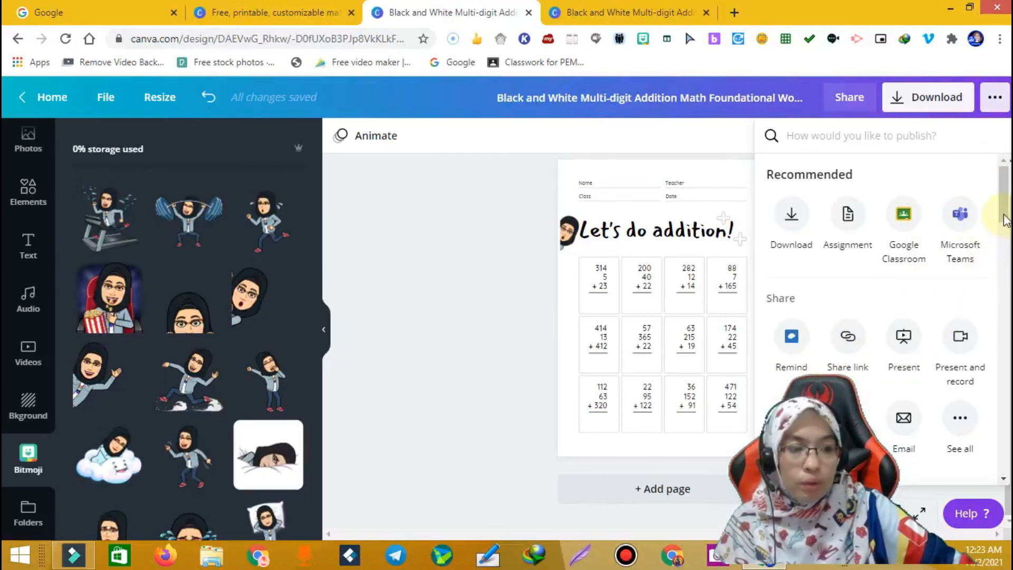
pyautogui.scroll(-4, 1005, 221)
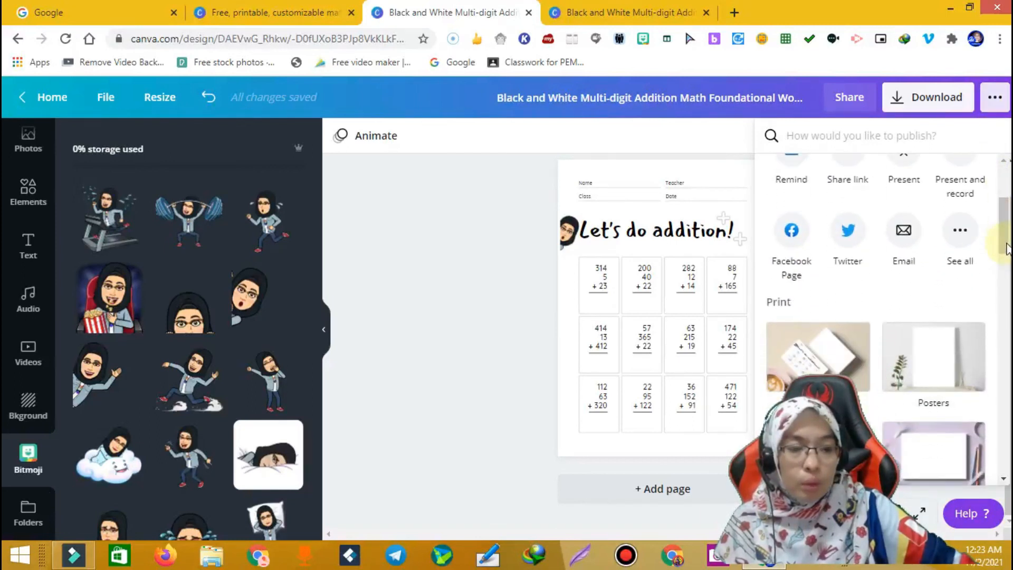
pyautogui.scroll(-4, 1007, 248)
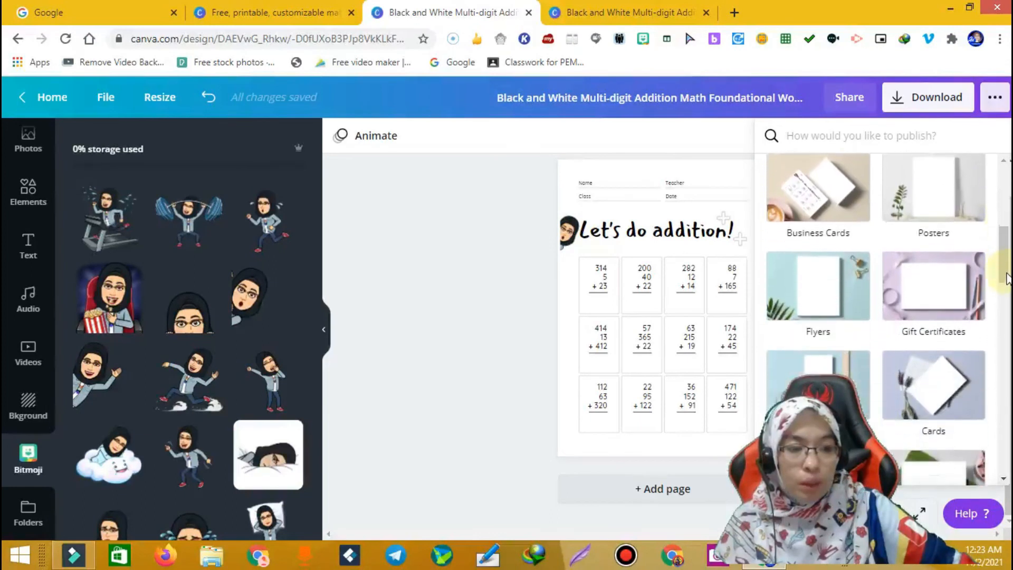
pyautogui.scroll(-3, 1005, 280)
pyautogui.scroll(10, 1005, 280)
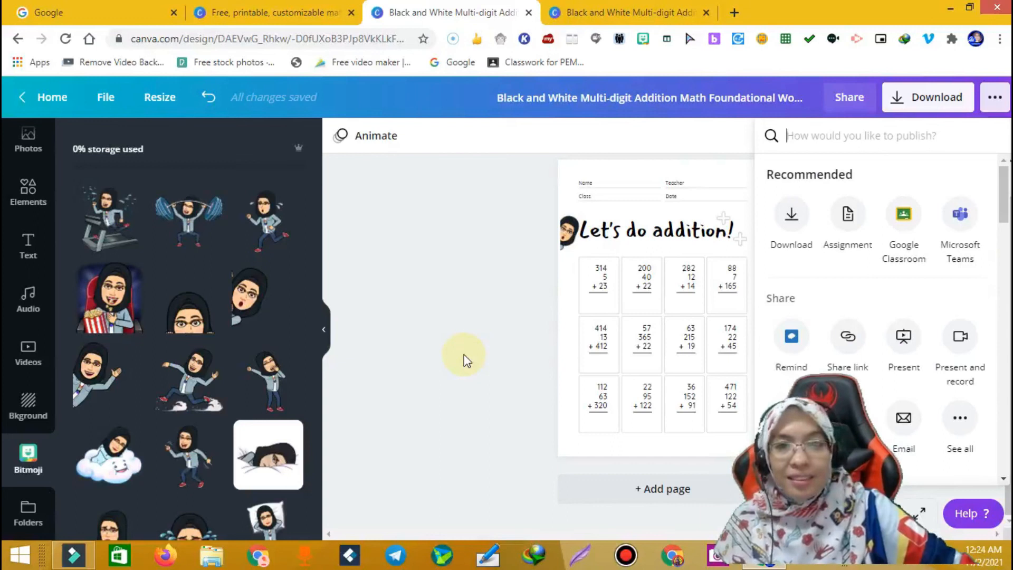
pyautogui.click(443, 327)
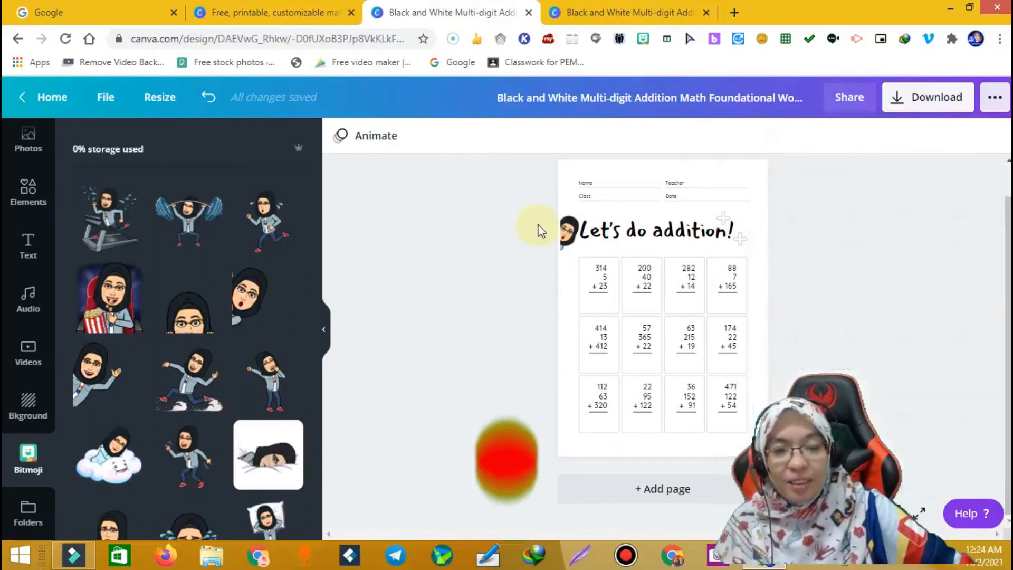